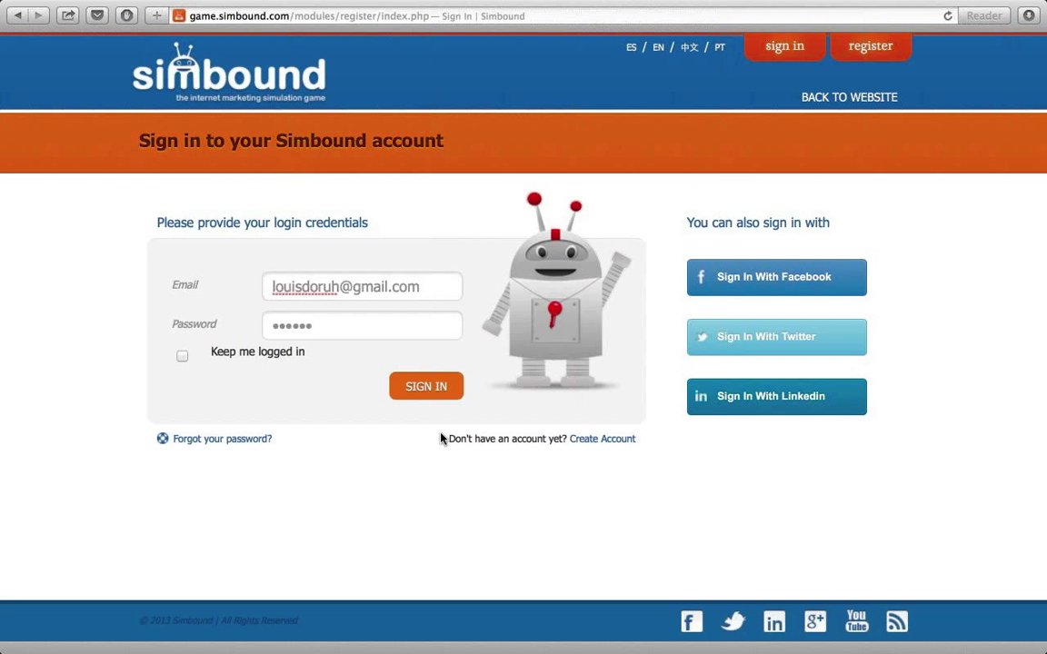
Sign in to the Simbound account with the account e-mail and password
click(434, 389)
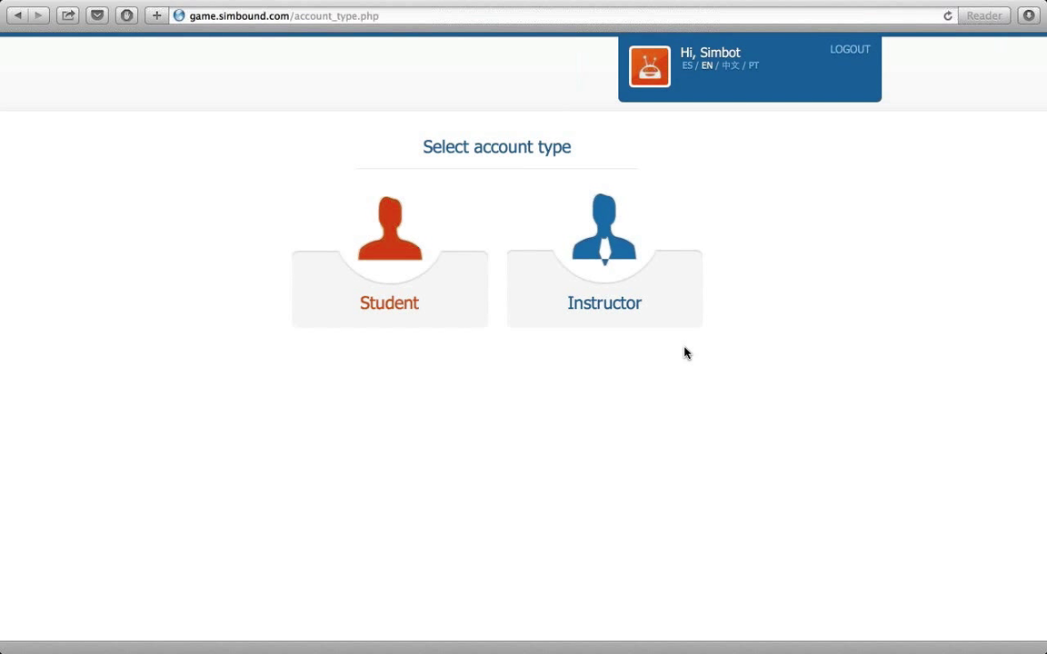
Continue as instructor and browse Messages, Calendar and Community before returning to Home
click(626, 302)
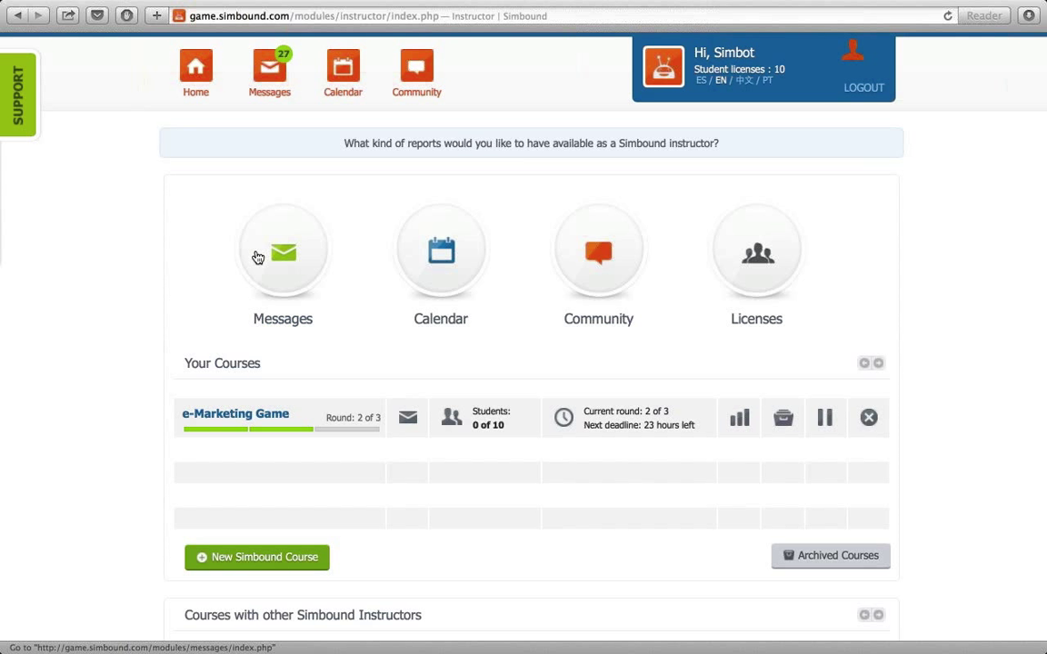
click(264, 256)
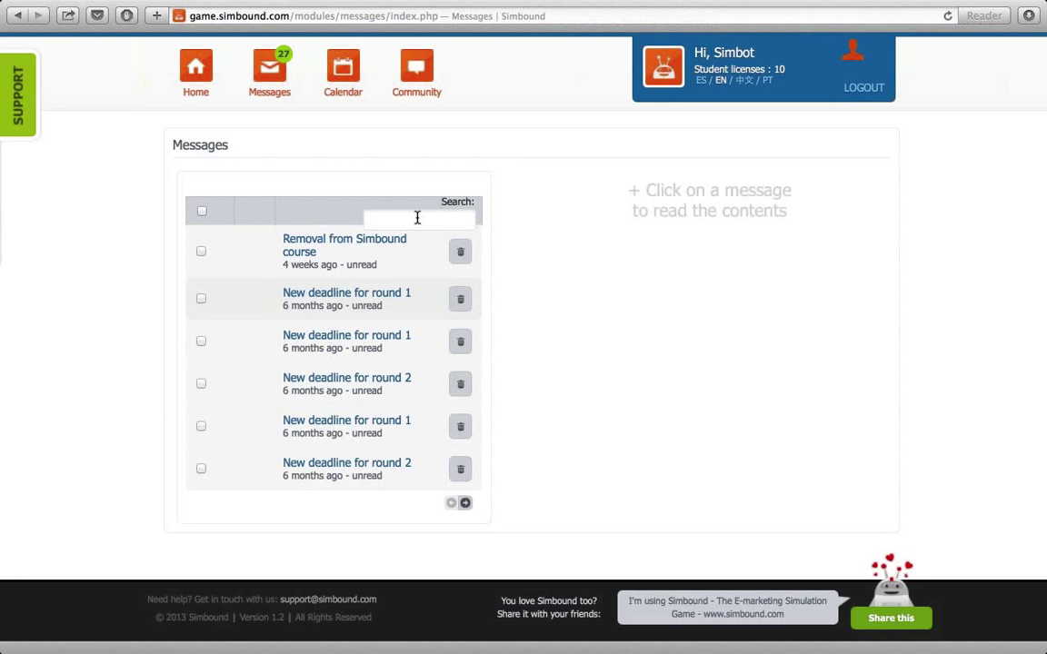
click(343, 69)
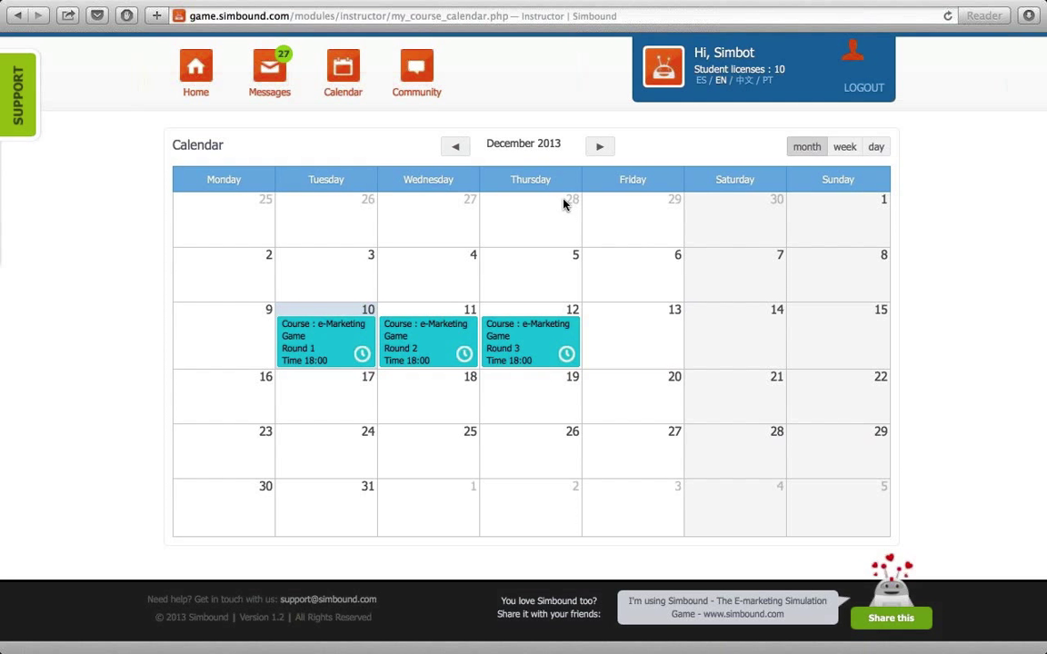
click(420, 80)
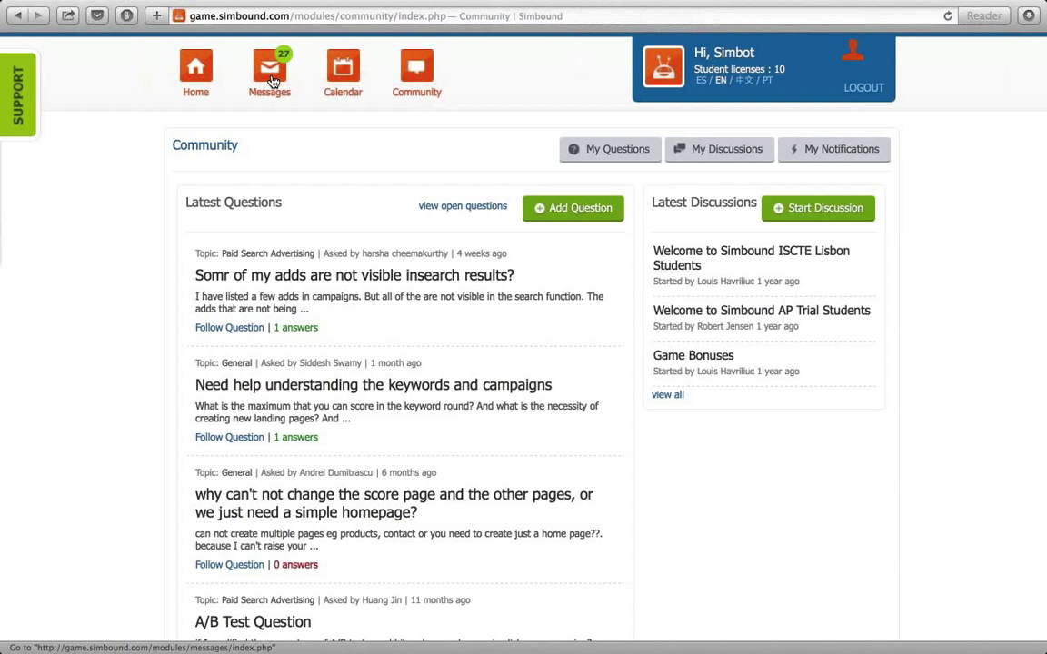
click(202, 80)
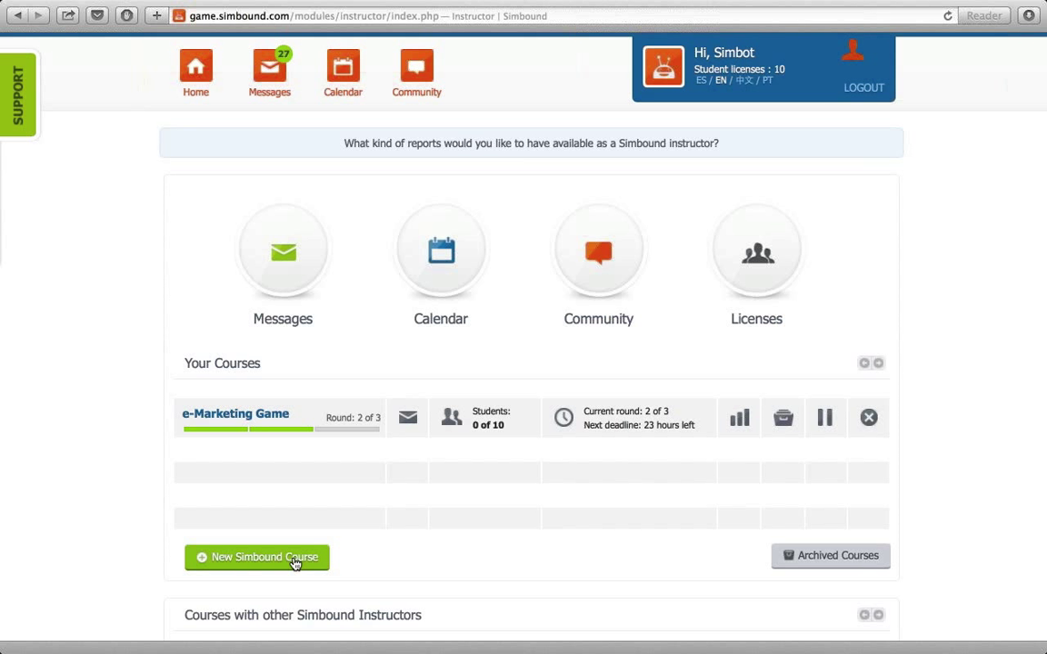
Start a course named 'My Simbound Course' with 2-student teams, deducting student licences from the balance
click(295, 565)
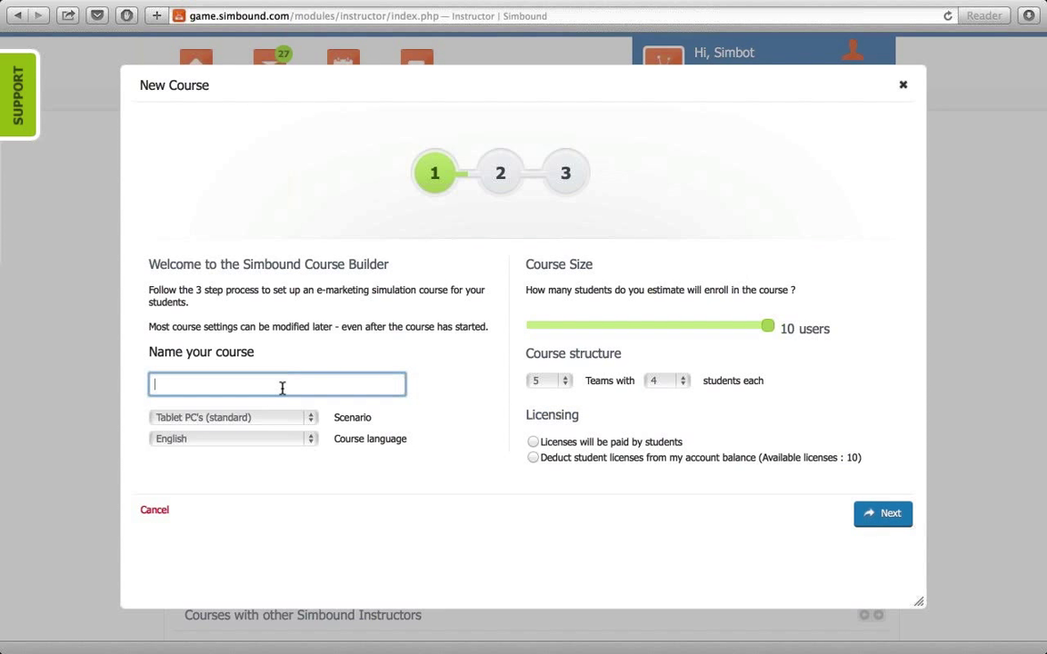
text(My Simbound Course)
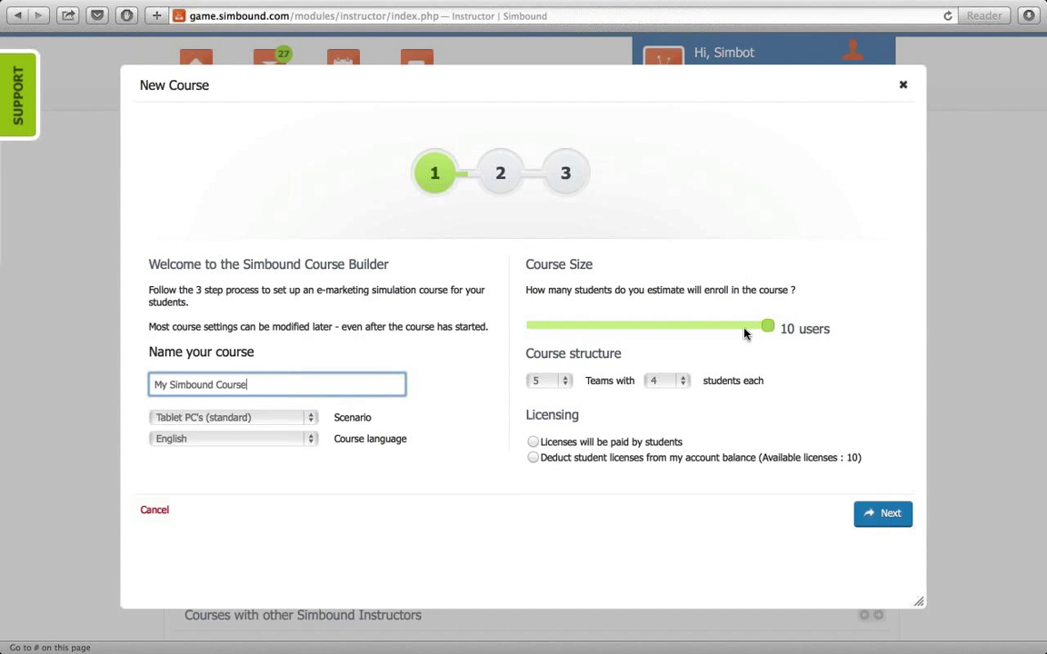
mouse_move(766, 325)
mouse_down()
mouse_move(671, 330)
mouse_move(771, 327)
mouse_up()
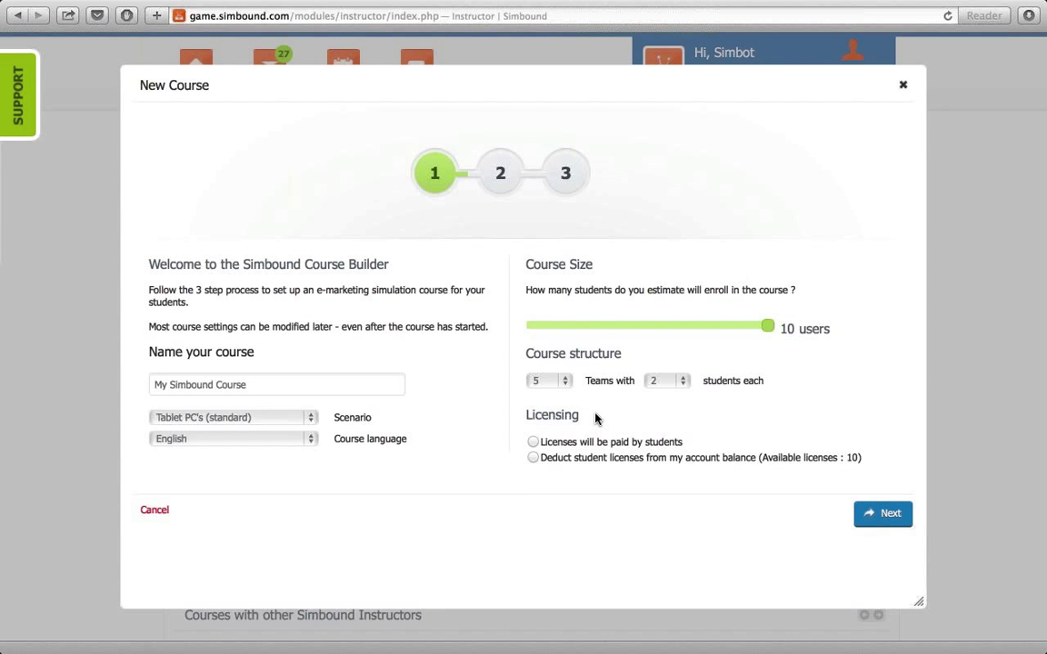
click(533, 458)
Keep 3 rounds and change the deadline interval from 7 days to 1 day
click(879, 524)
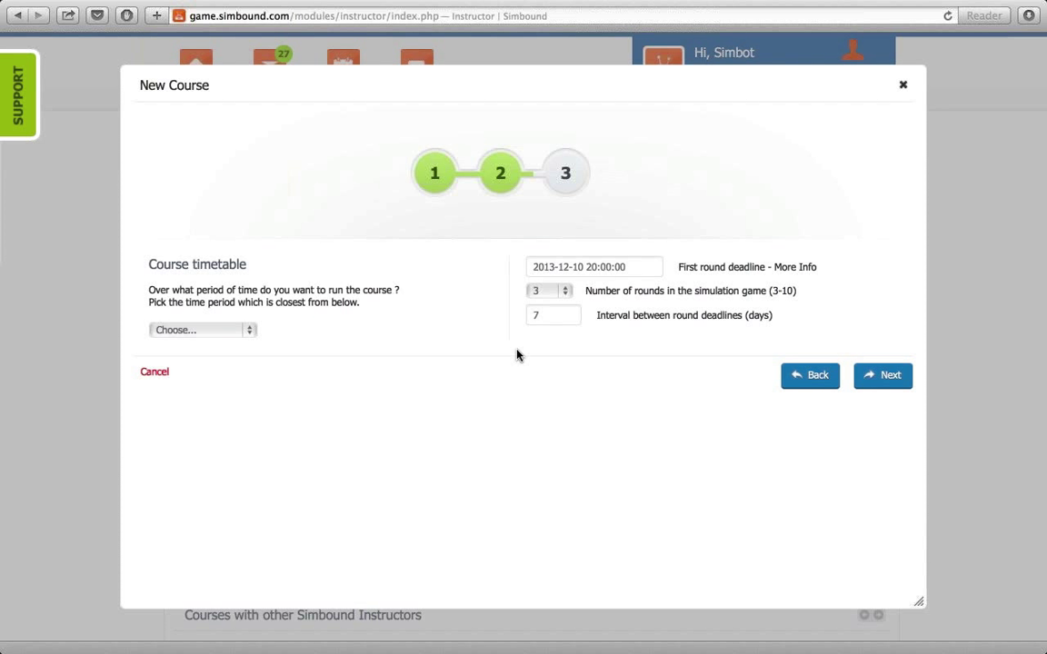
click(565, 292)
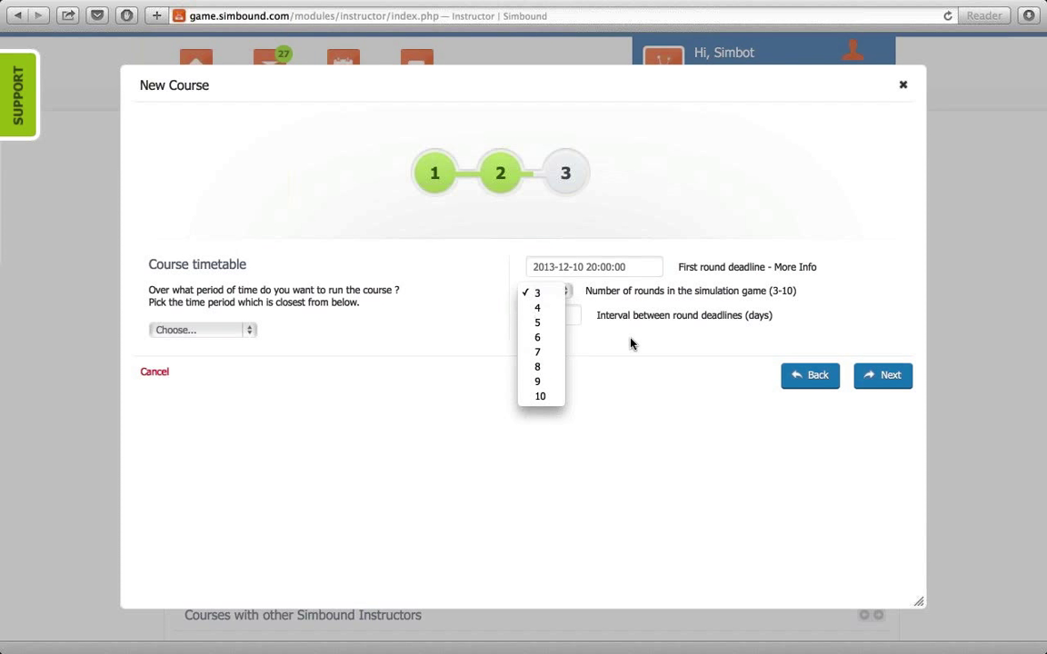
click(569, 318)
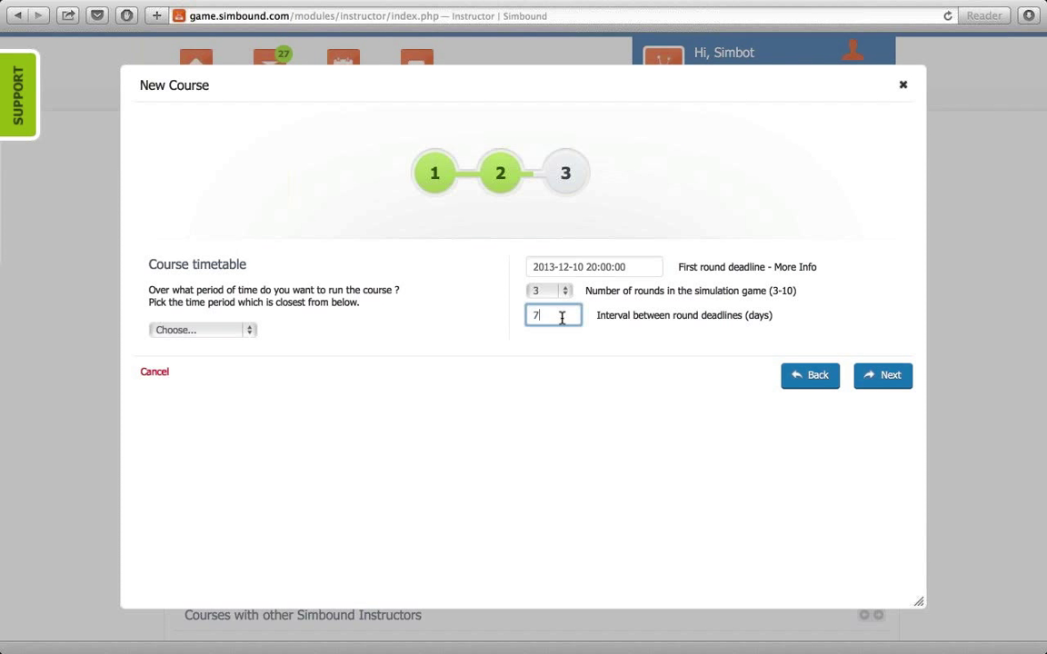
key(BackSpace)
text(1)
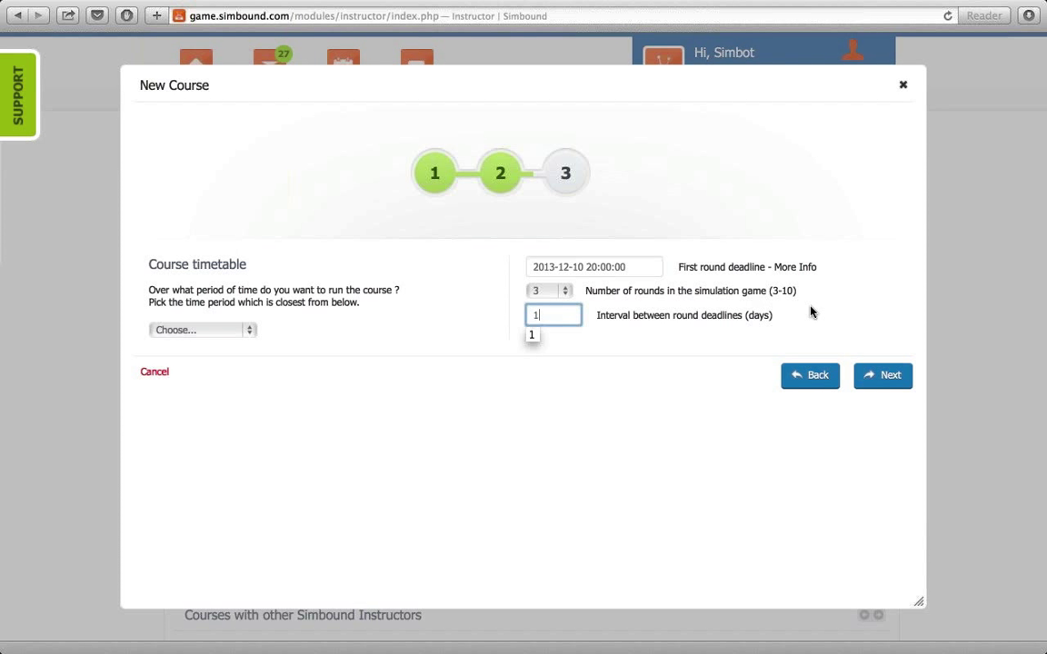
click(886, 382)
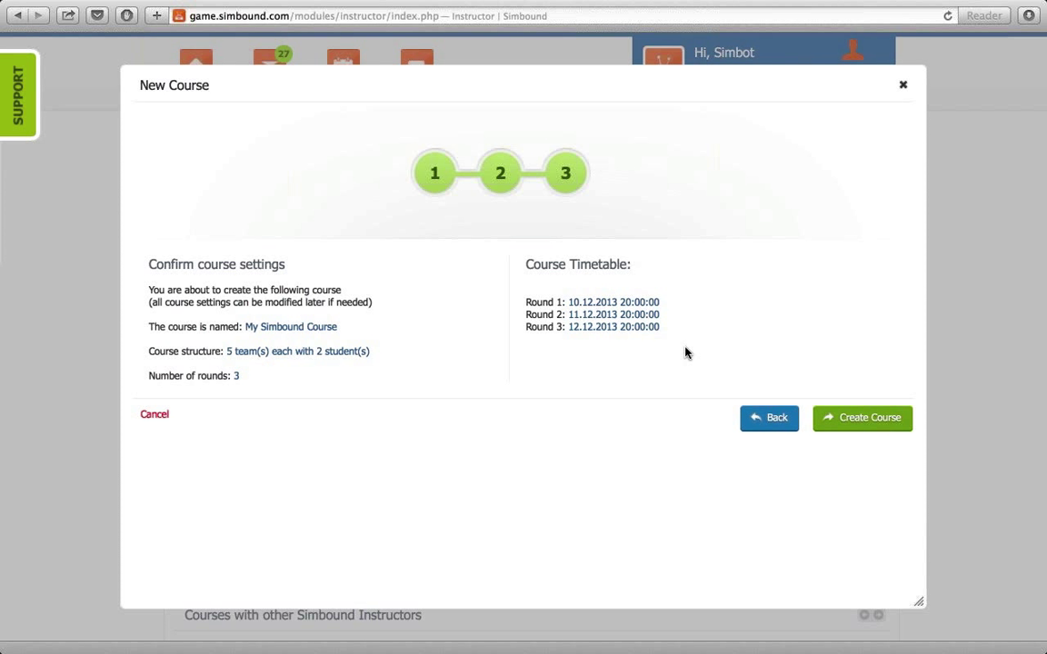
Create the course, select its enrolment code, and place the cursor in the Invite Students box
click(859, 426)
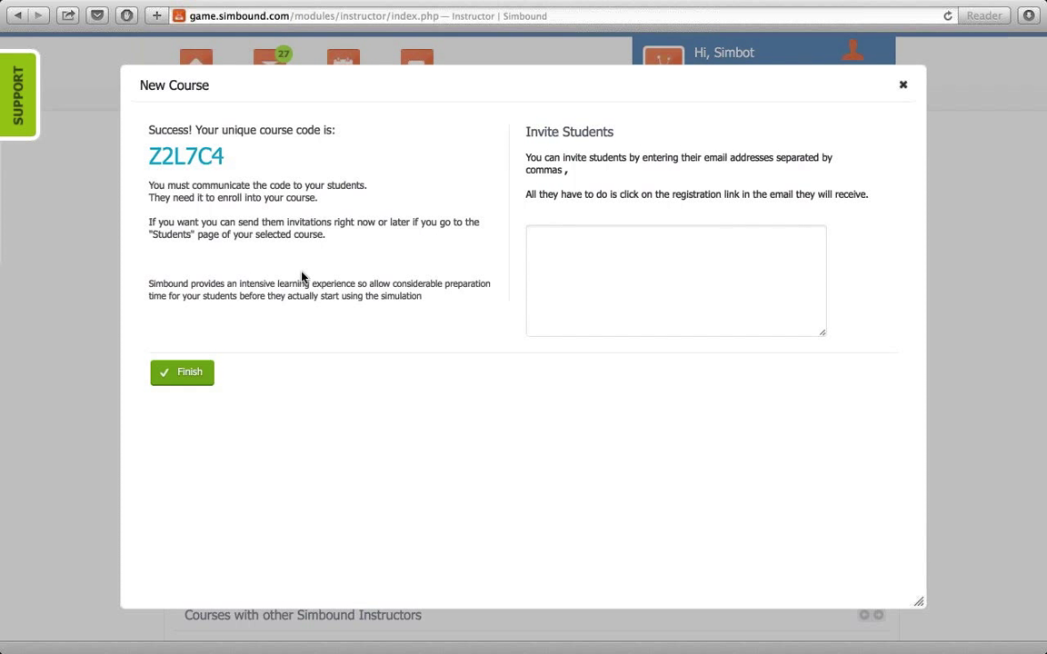
drag(148, 156, 226, 155)
click(249, 165)
click(708, 270)
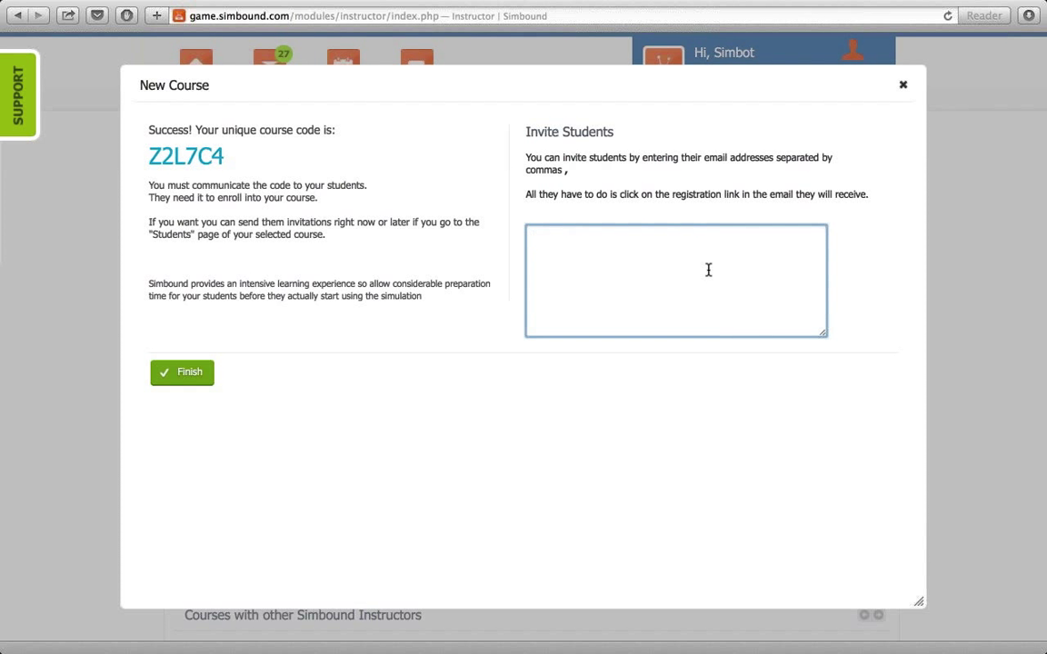
Finish the builder, review the e-Marketing Game round schedule, then return to account-type selection
click(178, 372)
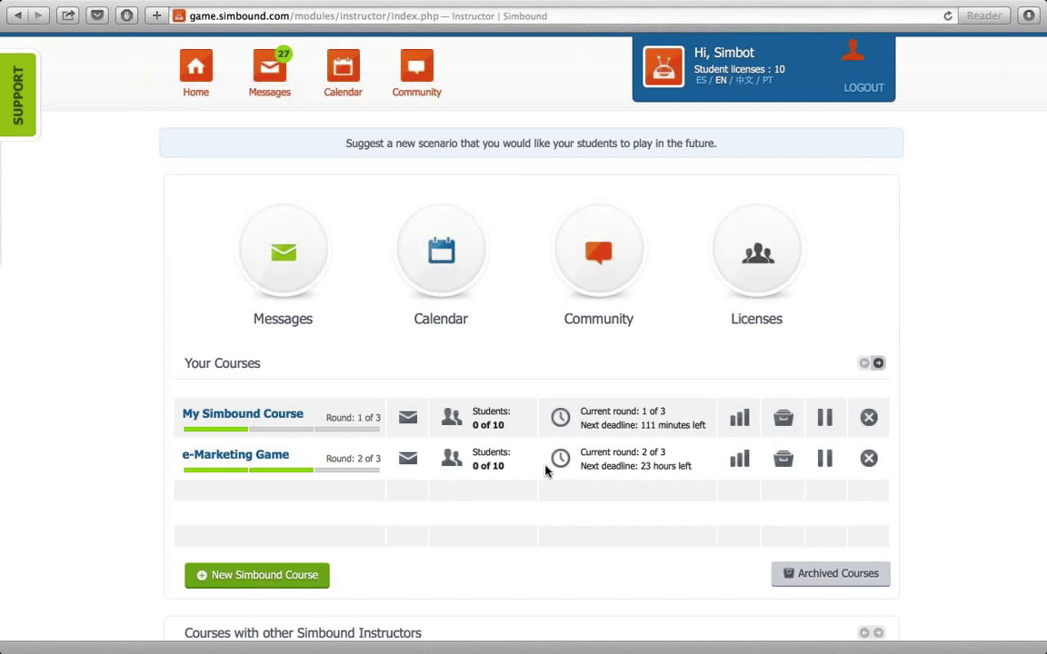
click(593, 464)
scroll(528, 474, down, 2)
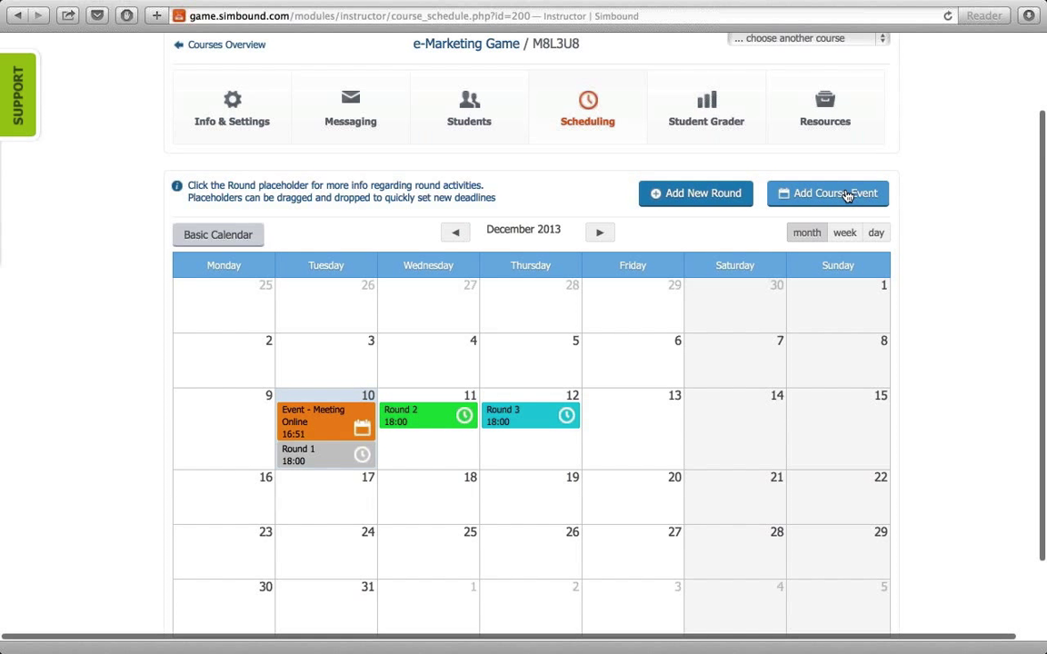
scroll(818, 195, up, 2)
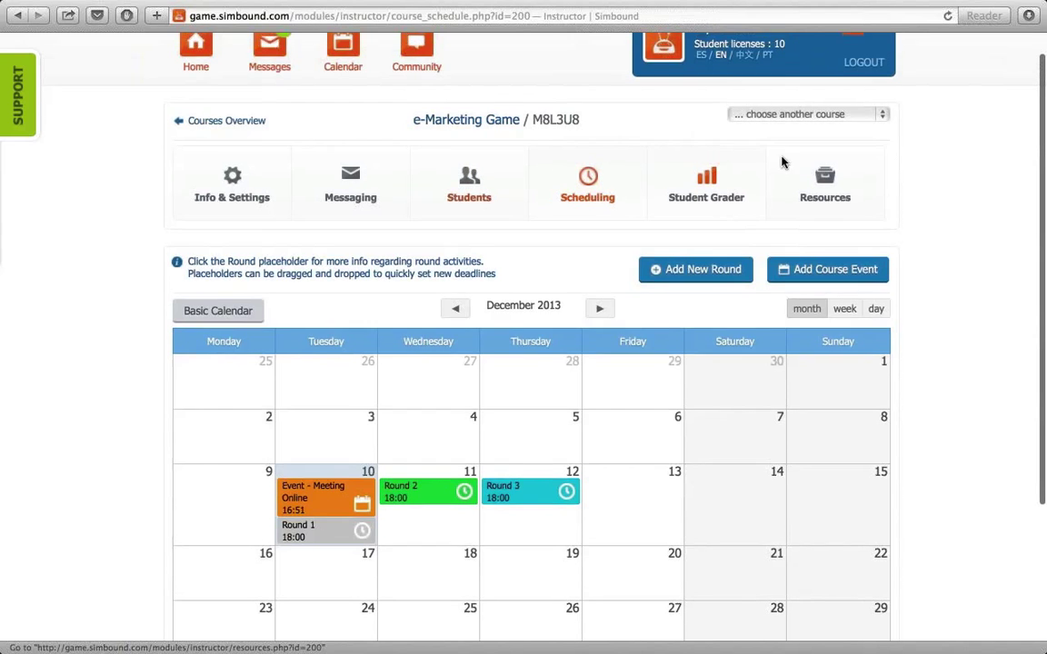
scroll(783, 164, up, 1)
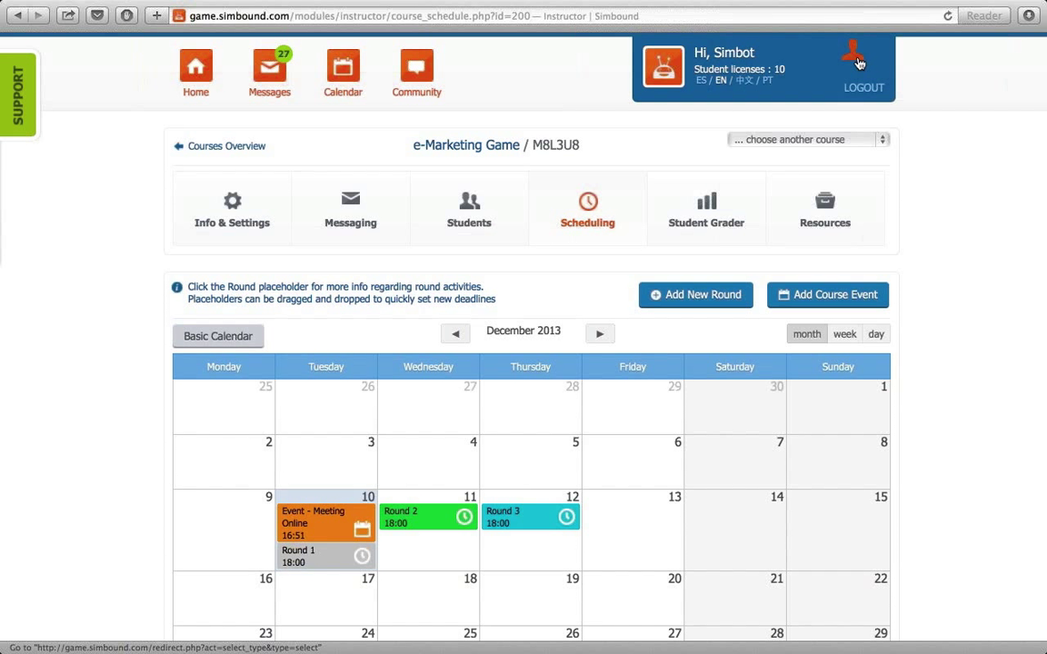
click(859, 62)
Enter Simbound as a student and quit Skype from the Dock
click(390, 258)
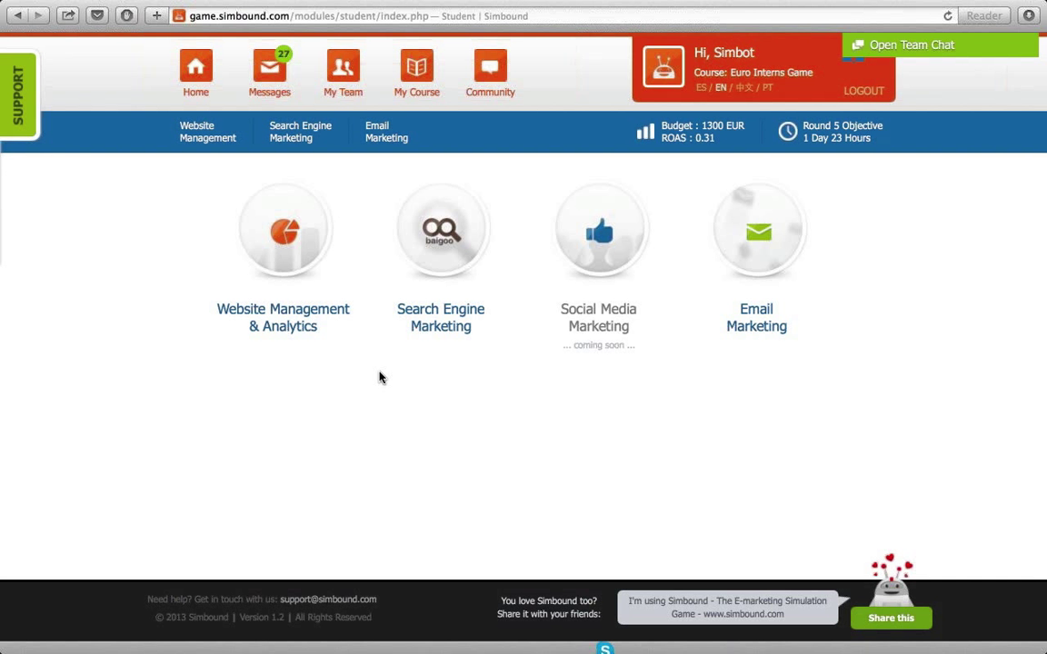
right_click(606, 641)
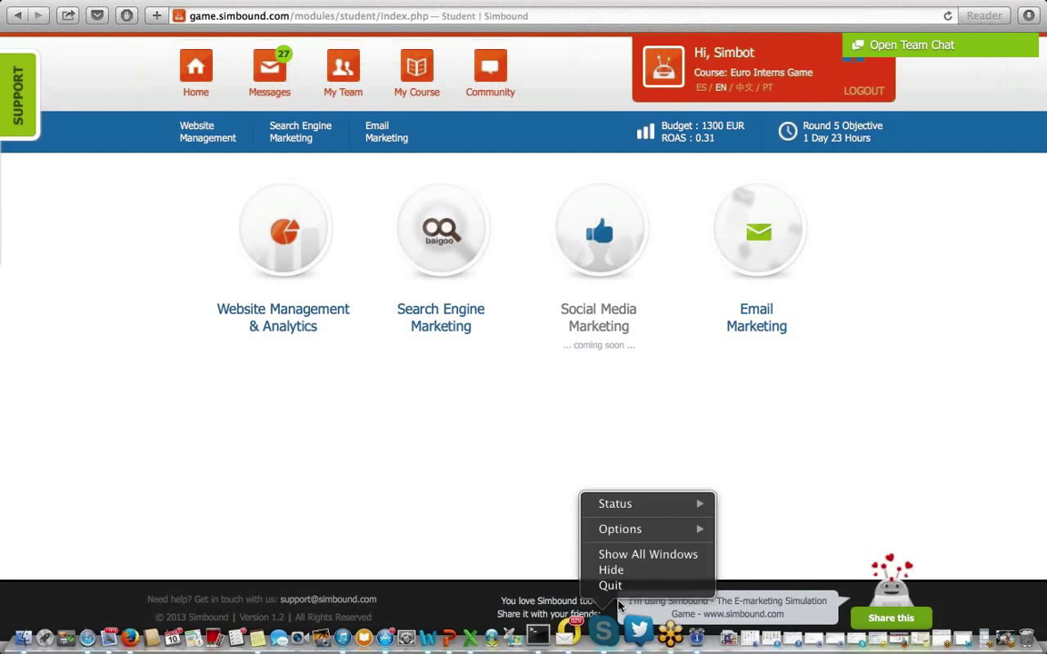
click(625, 585)
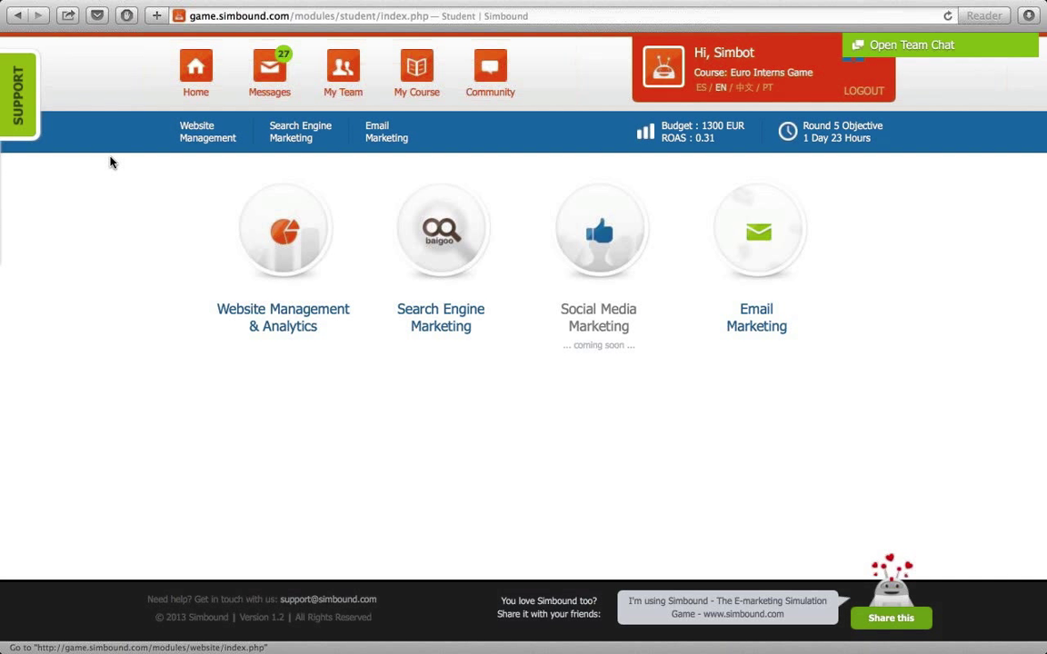
Open Website Management and scroll through the team's Orange Website page
click(206, 143)
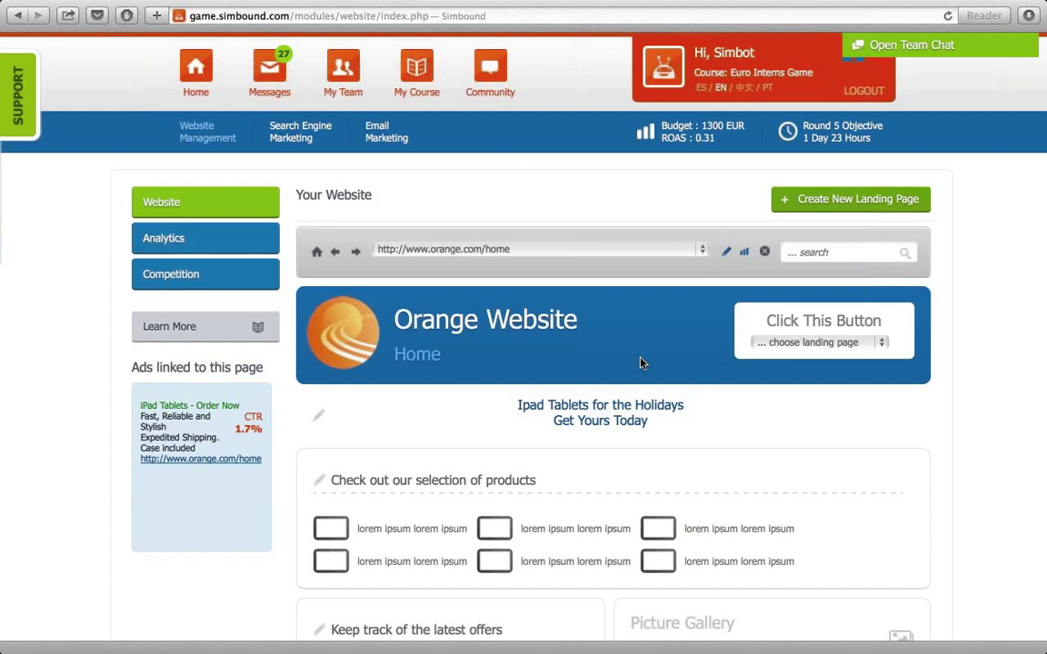
scroll(658, 362, down, 5)
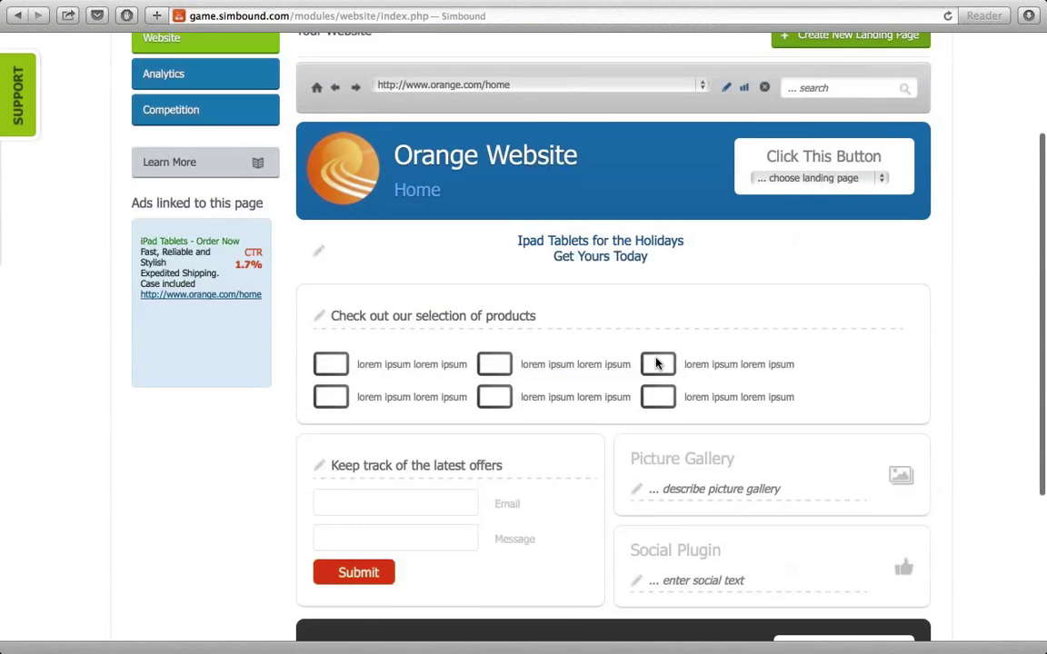
scroll(657, 362, up, 3)
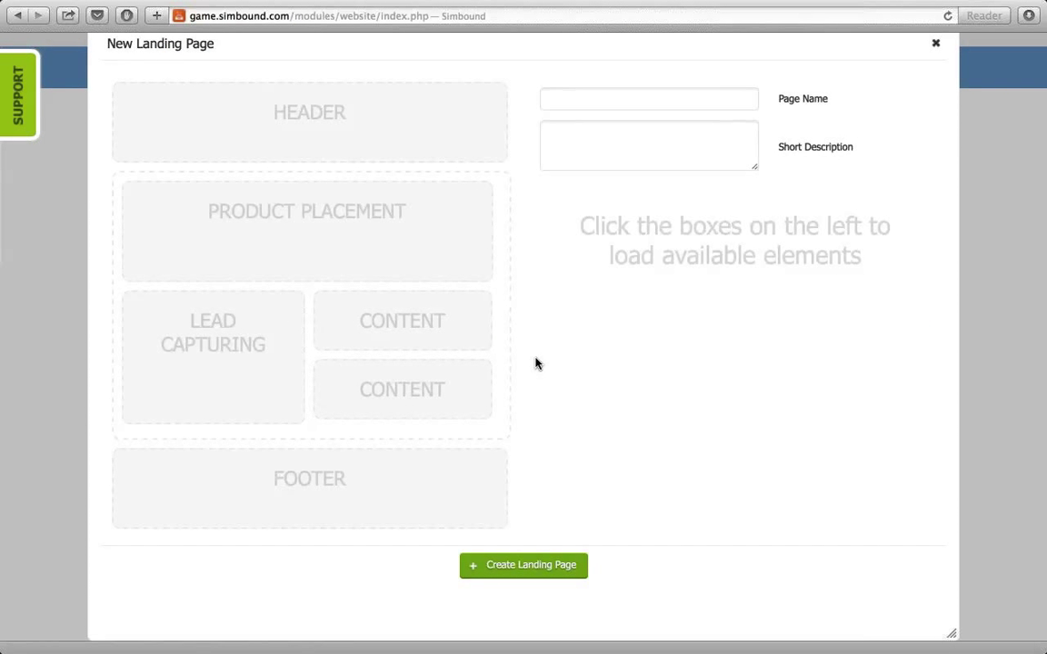
Preview header, product, lead-capturing, content and footer layouts, then close the builder without creating a page
click(410, 144)
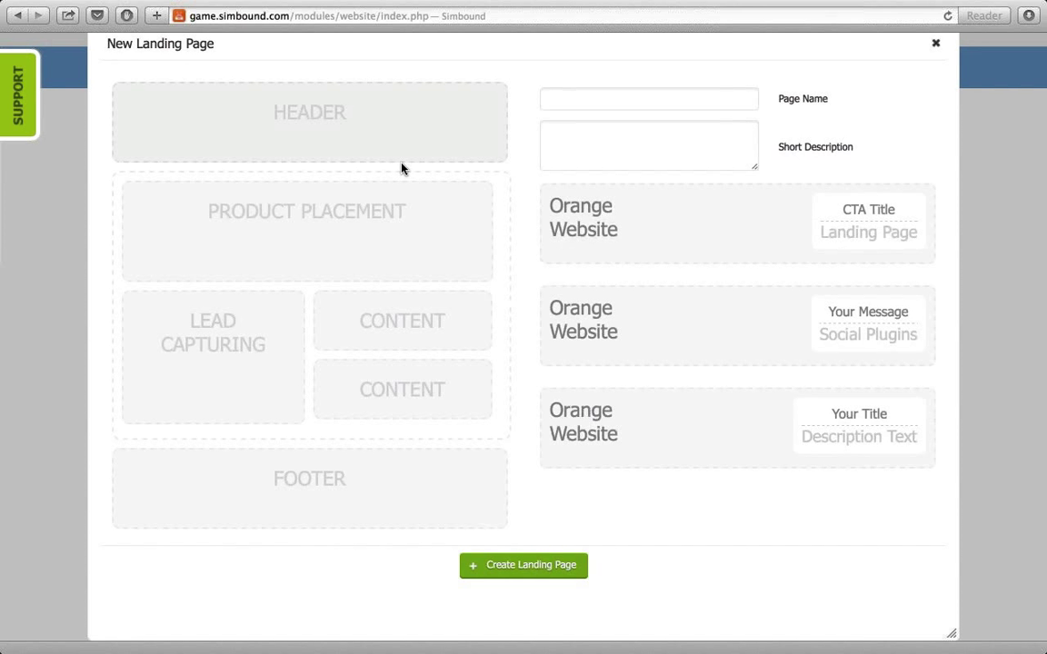
click(393, 210)
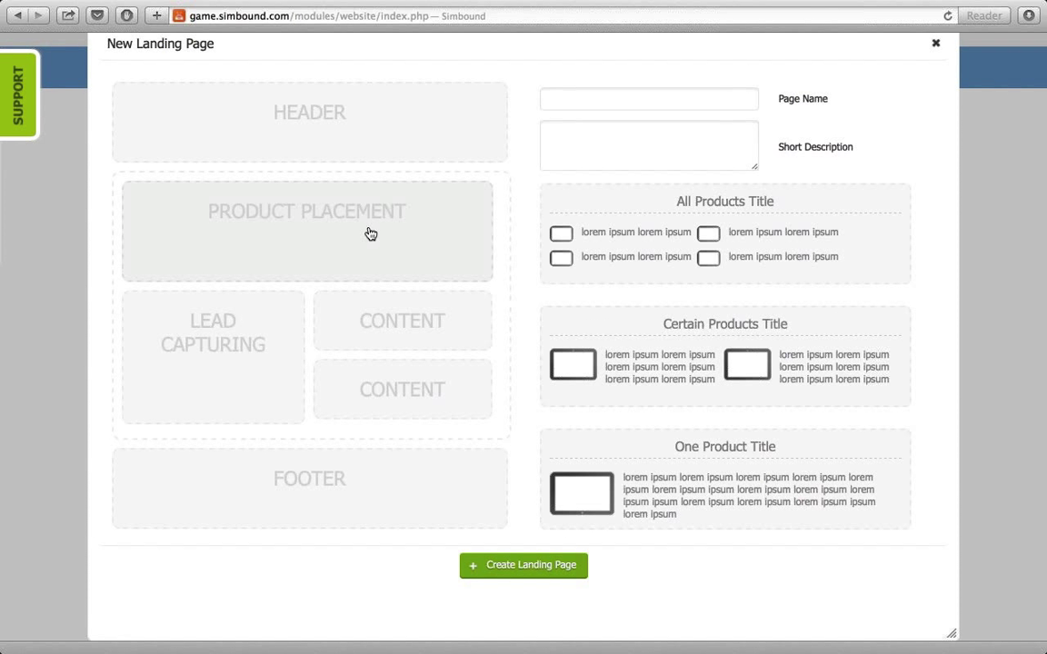
click(261, 351)
click(425, 323)
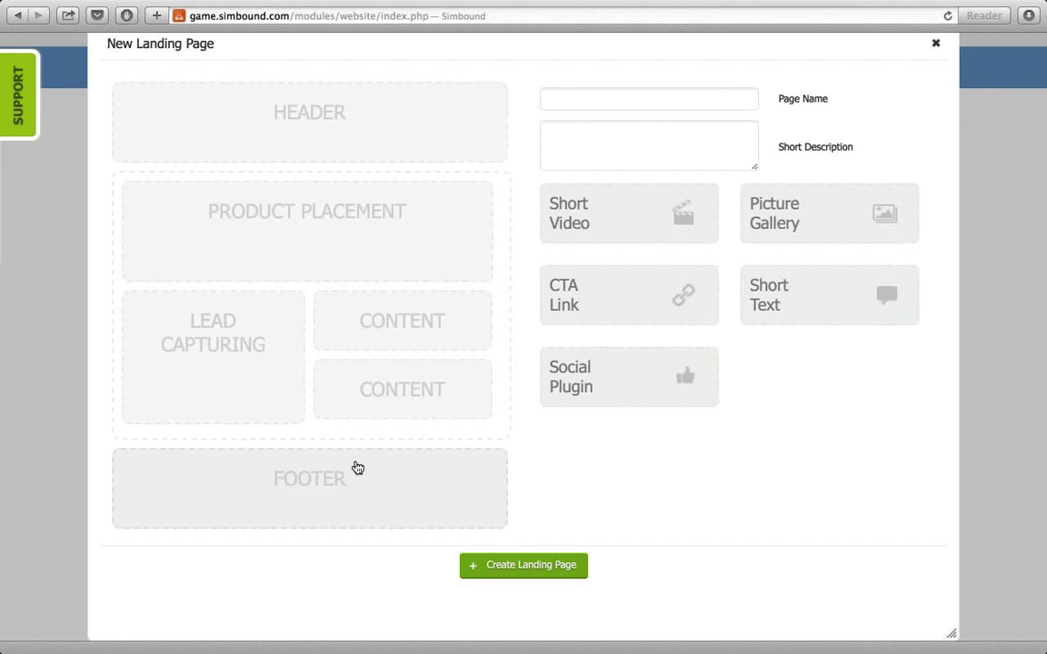
click(358, 468)
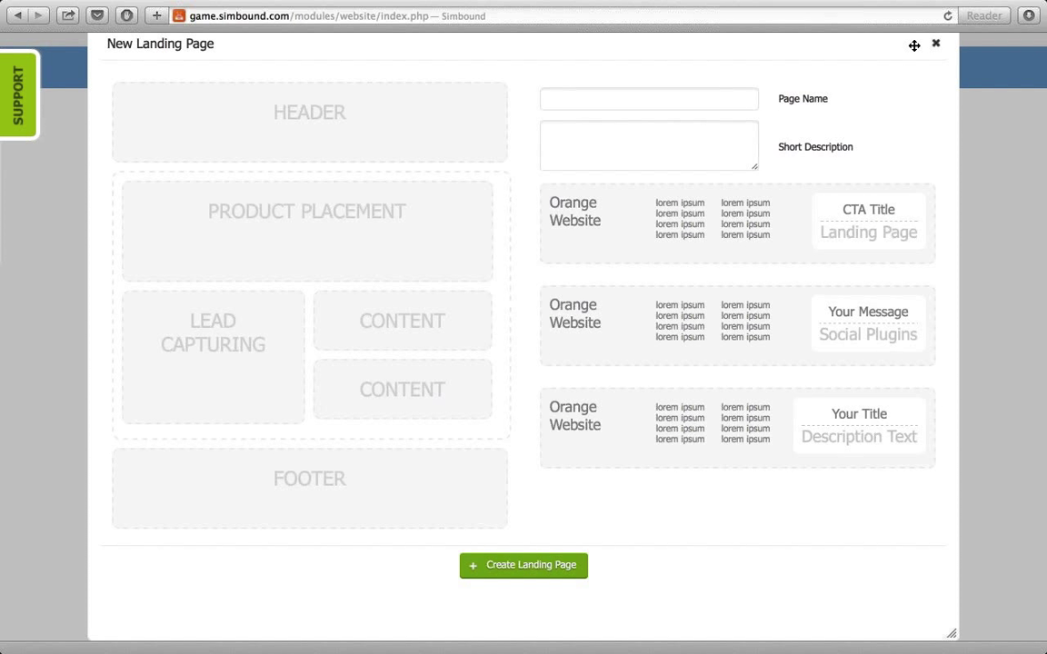
click(933, 46)
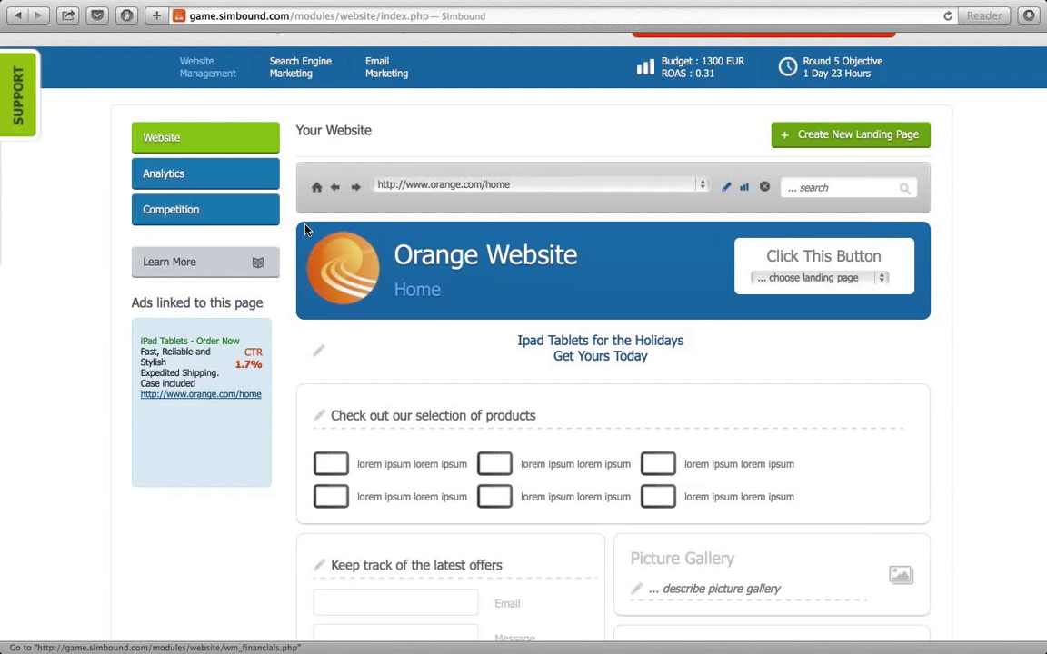
Open Website Analytics and scroll through the traffic sources and traffic progress charts
click(199, 173)
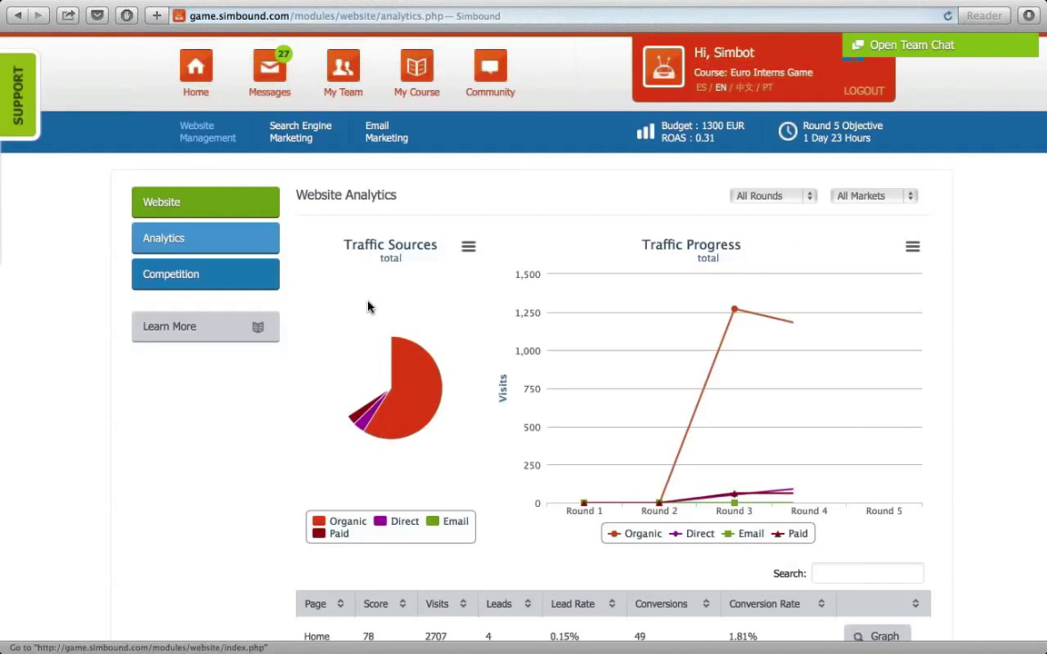
scroll(474, 373, down, 2)
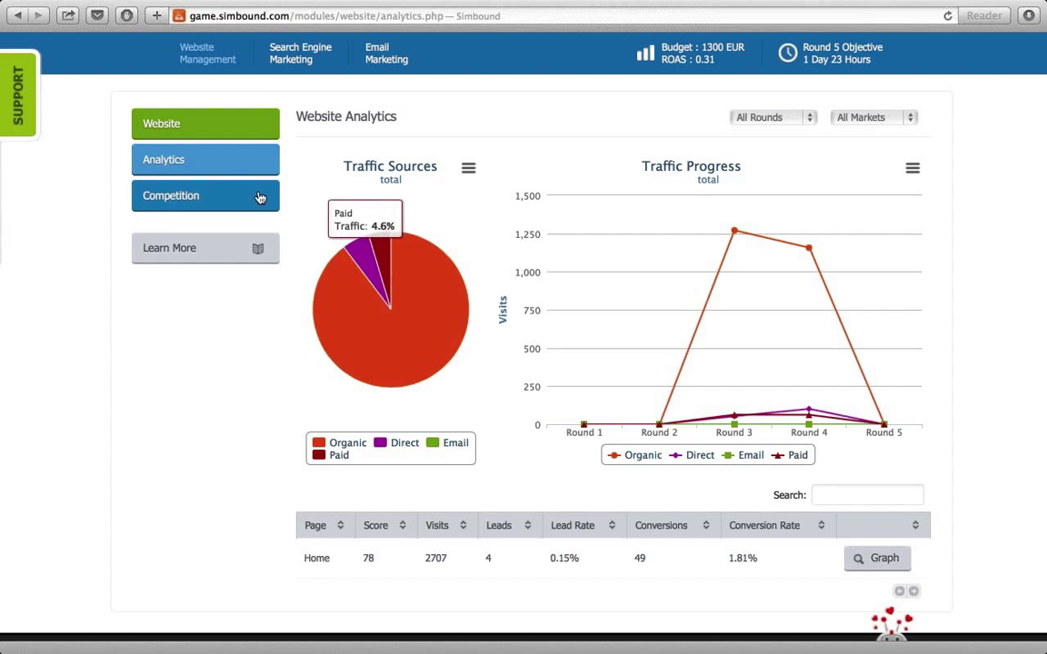
Open the Competition view and scroll to the Total Traffic chart comparing teams' shares and rankings
click(216, 198)
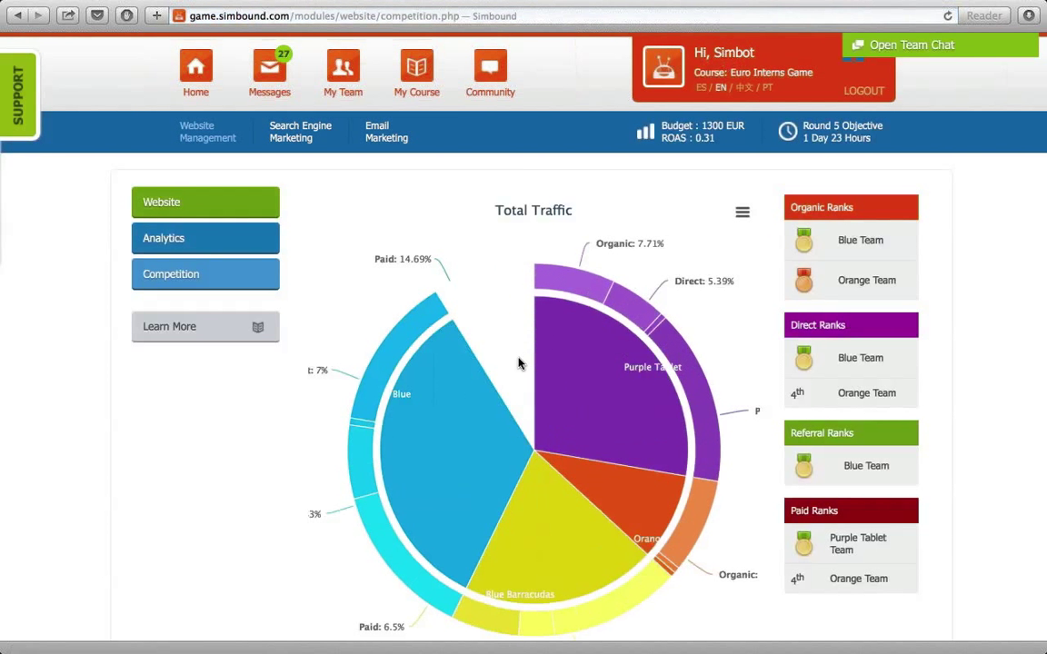
mouse_move(521, 345)
scroll(521, 349, down, 1)
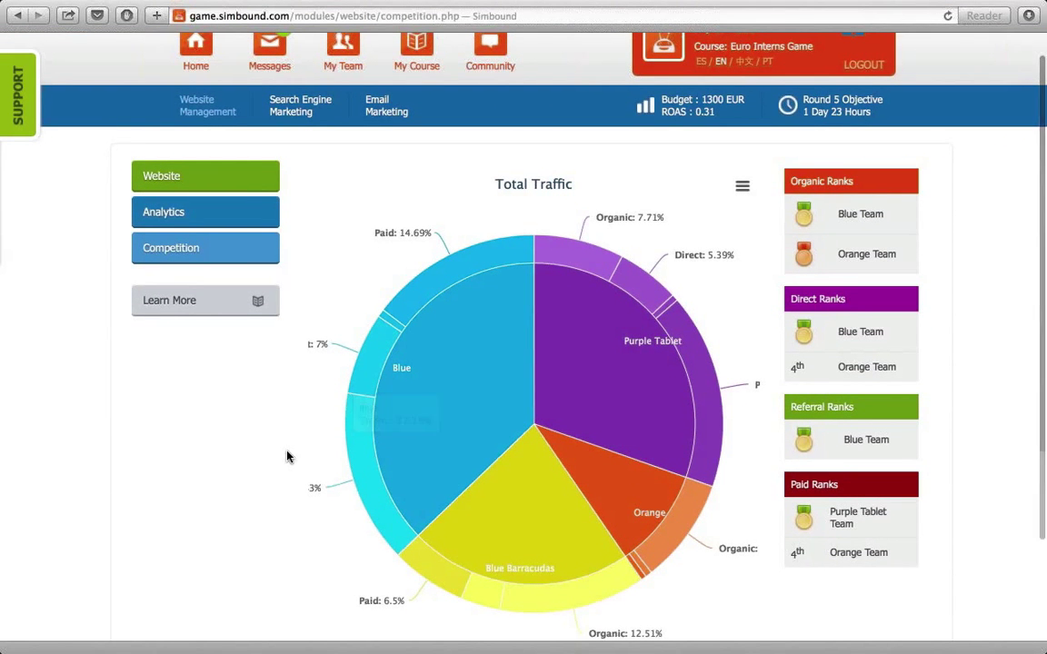
scroll(287, 456, down, 3)
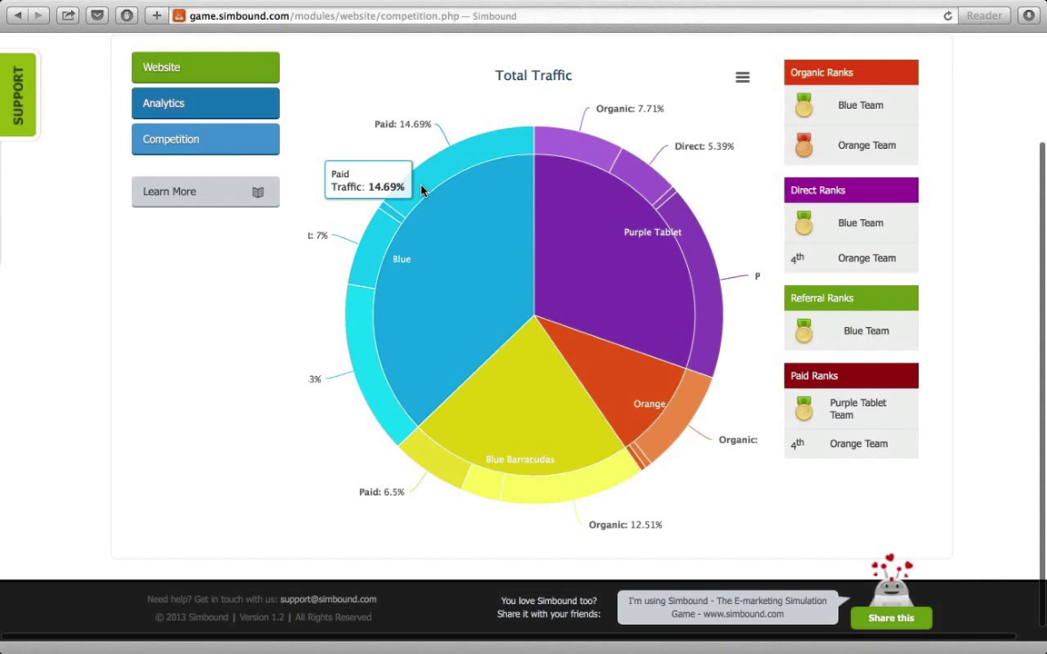
scroll(421, 188, up, 3)
Return to the Orange website and search Baigoo for '10 android tablet', browsing the results
click(244, 173)
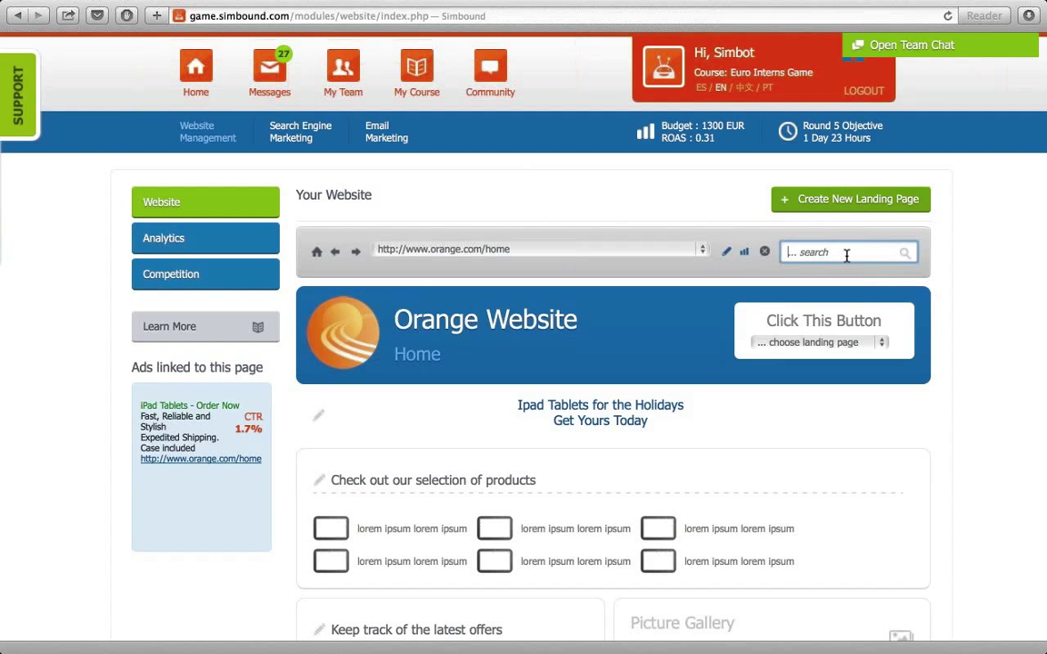
text(android)
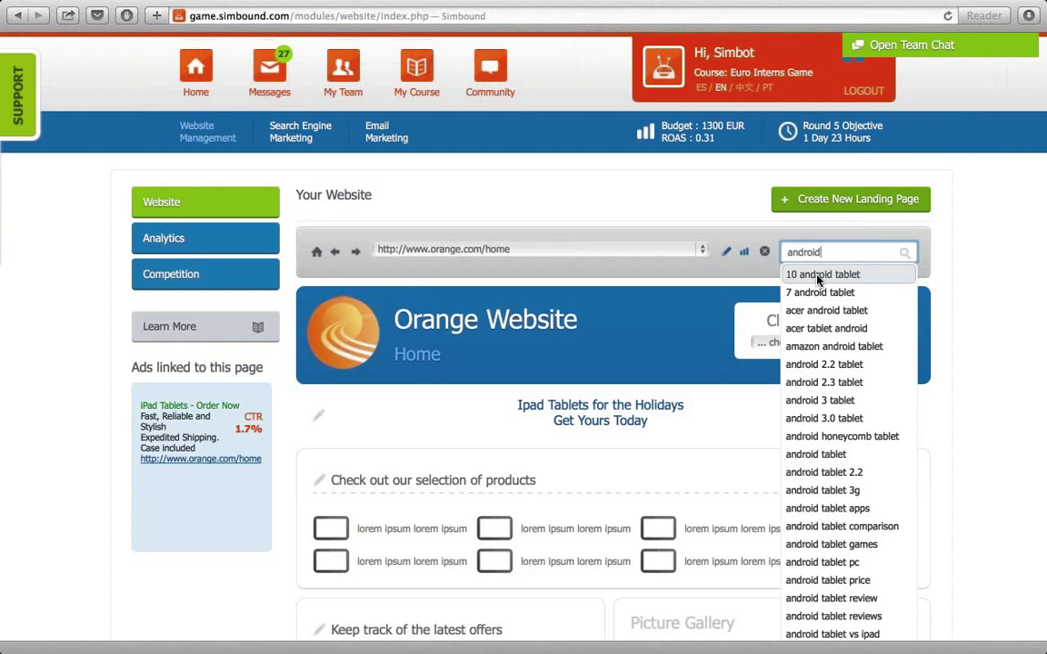
click(818, 277)
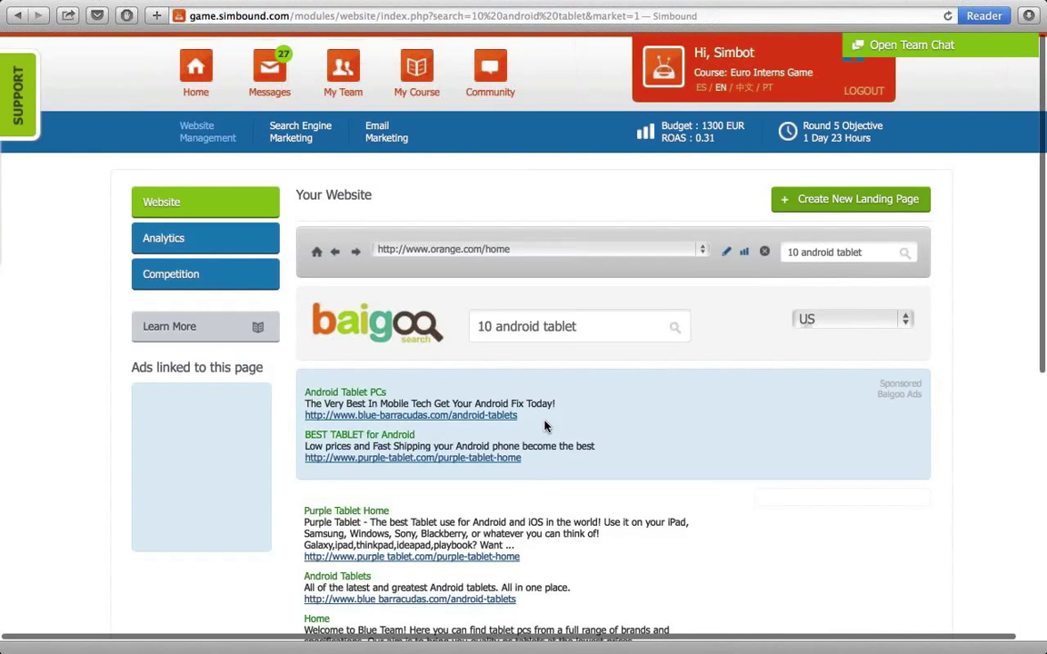
scroll(545, 426, down, 1)
scroll(546, 426, down, 1)
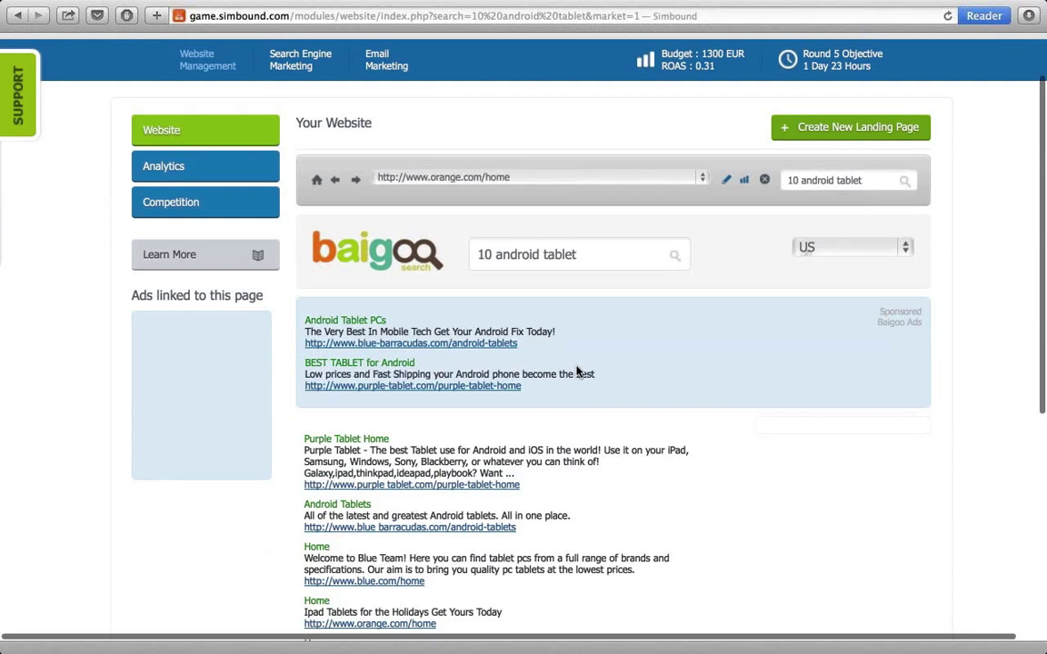
scroll(576, 371, down, 5)
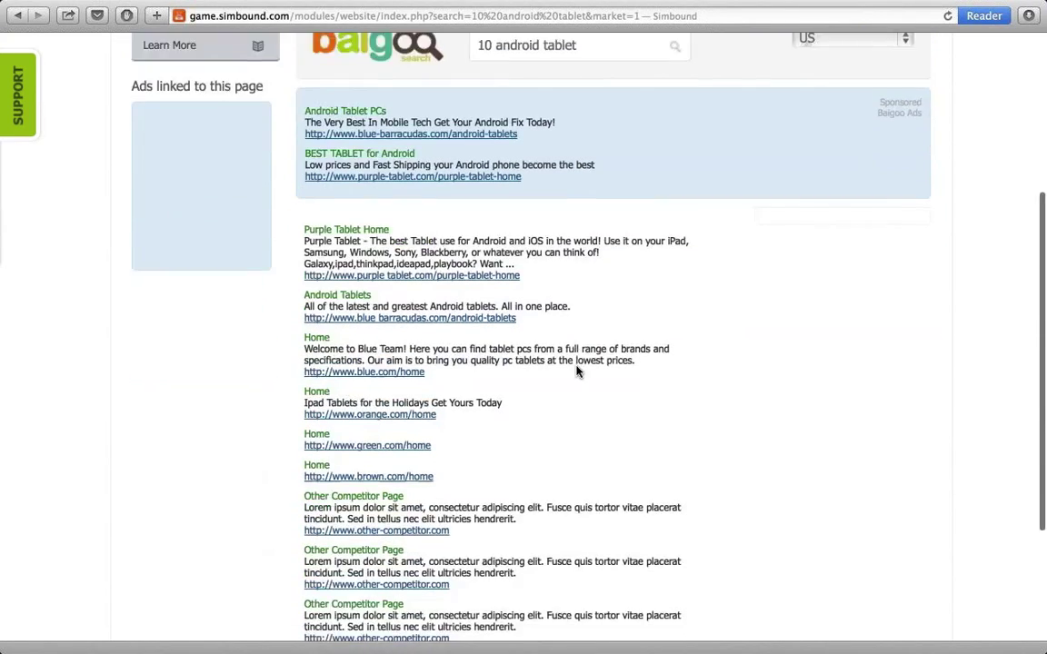
scroll(564, 367, up, 6)
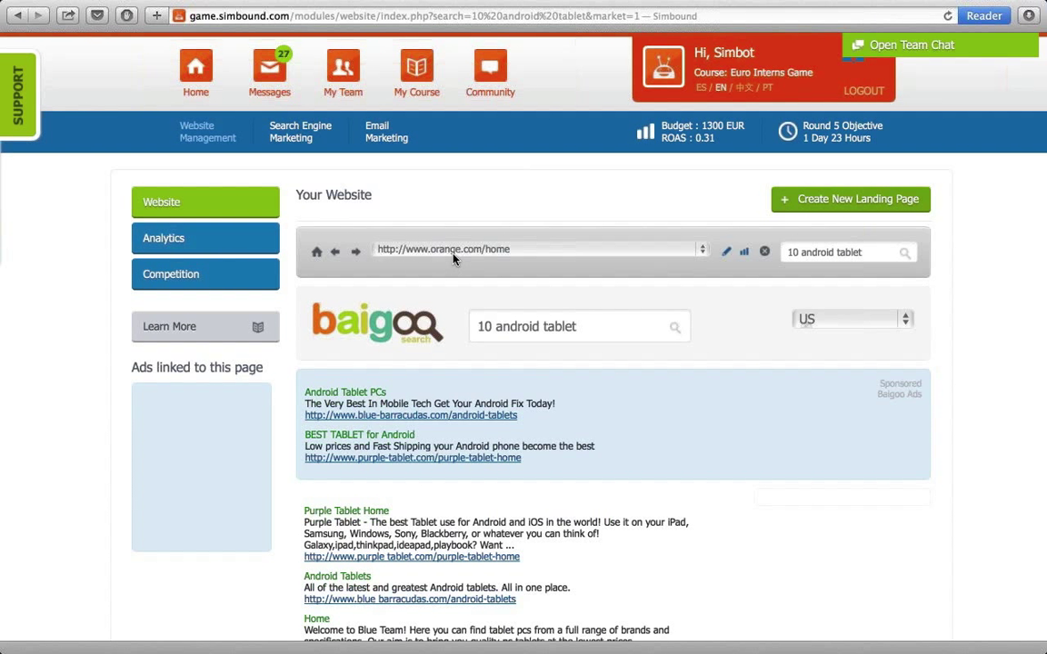
Open the Search Engine Marketing overview showing 13,766 impressions, 222 clicks and 321 € cost
click(301, 146)
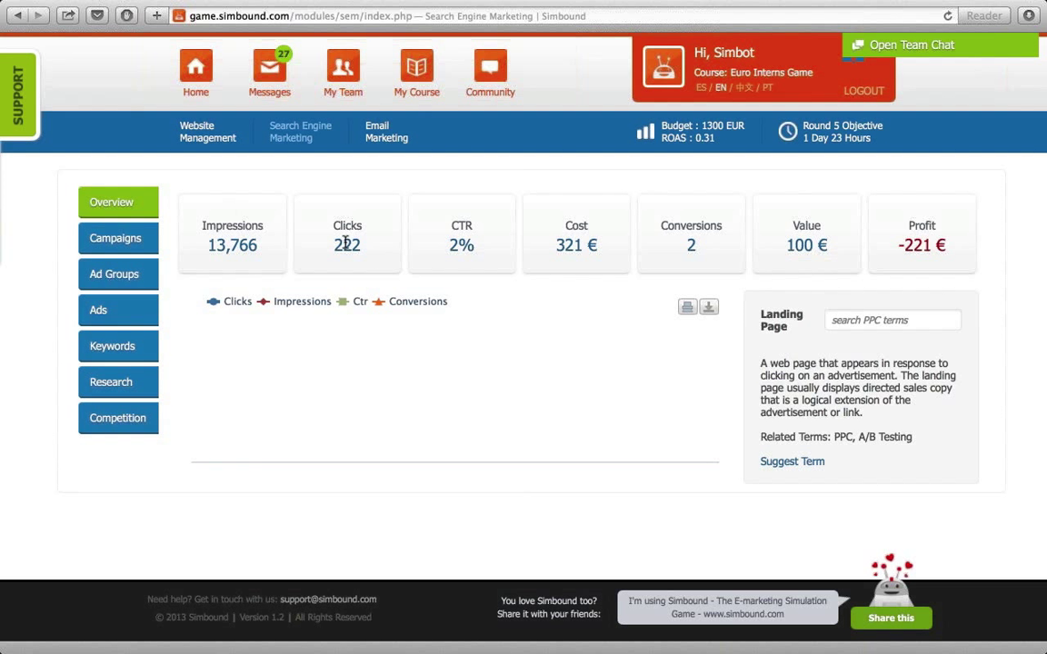
Start a new campaign from the Campaigns list and tick the tablet » windows keyword theme
click(141, 238)
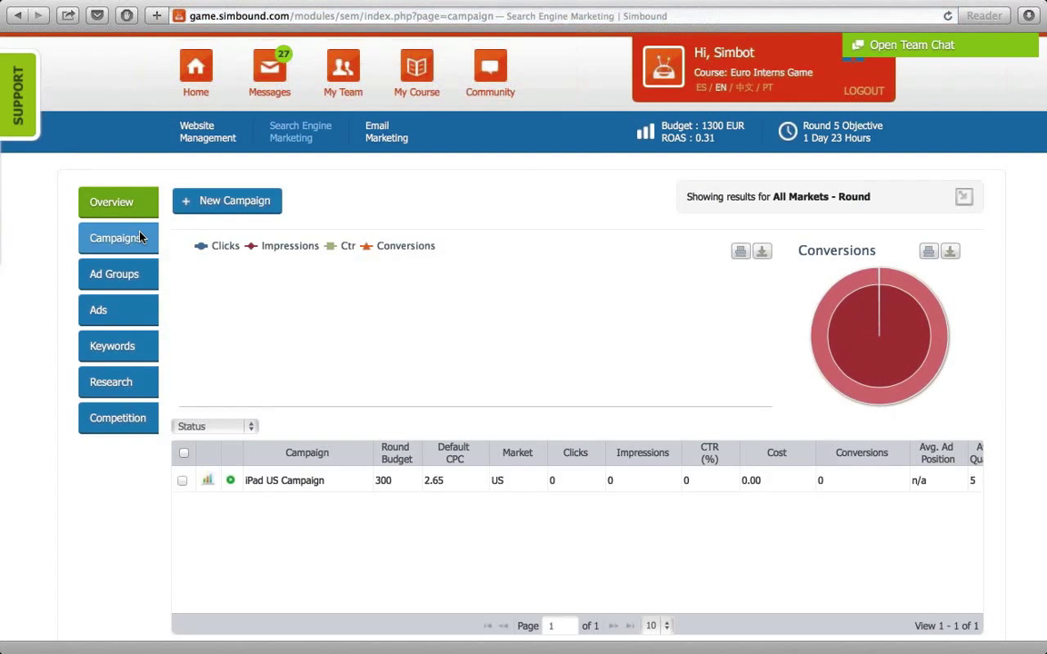
click(259, 204)
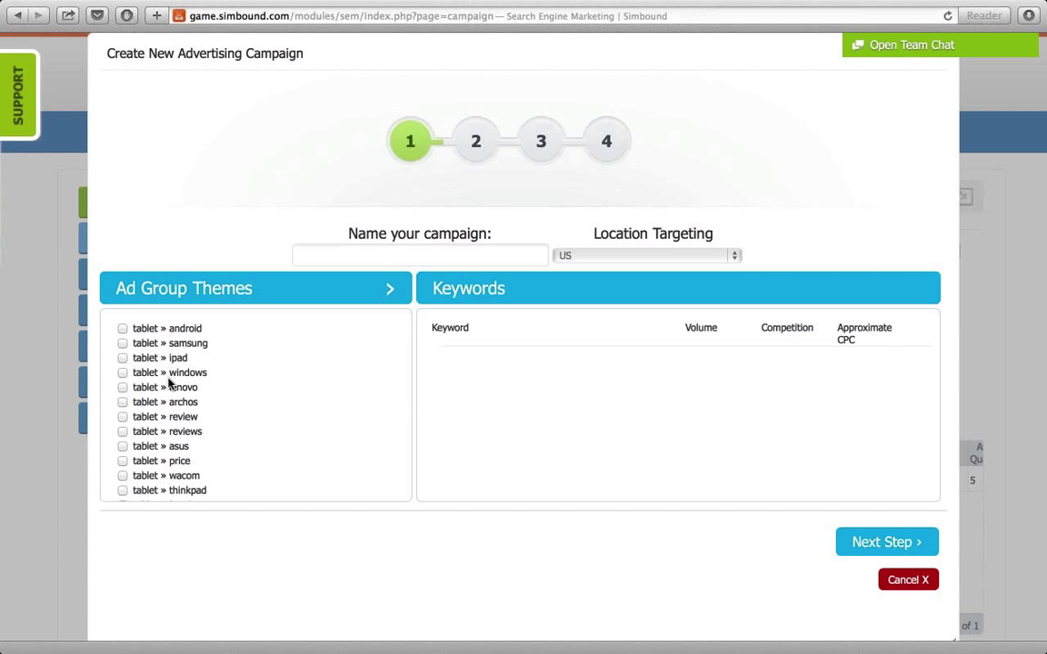
scroll(166, 389, down, 2)
scroll(167, 390, down, 3)
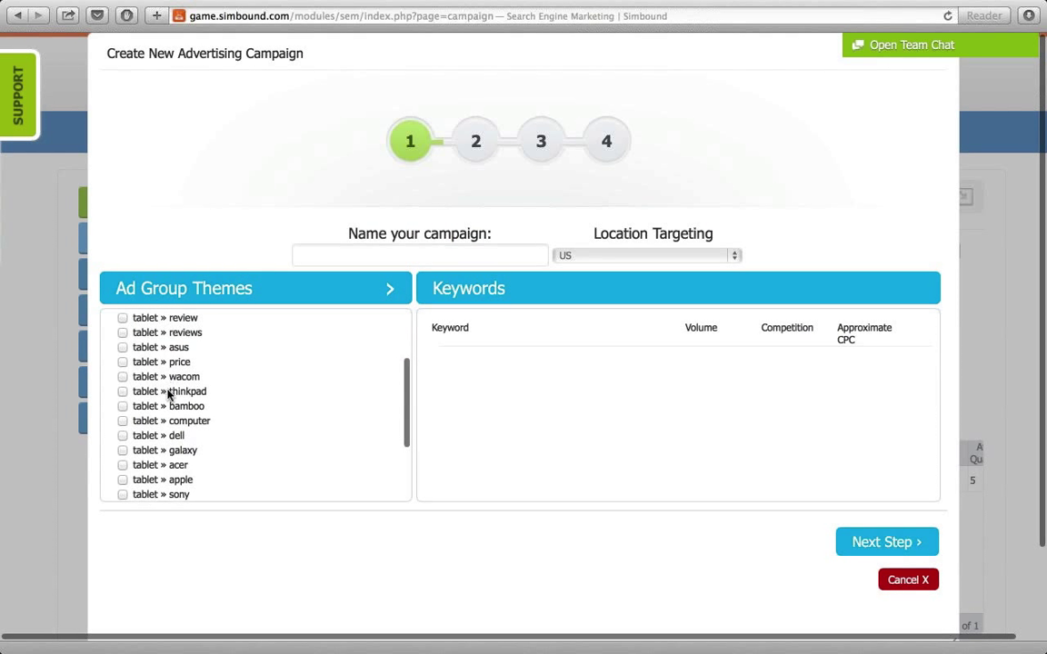
scroll(167, 393, down, 5)
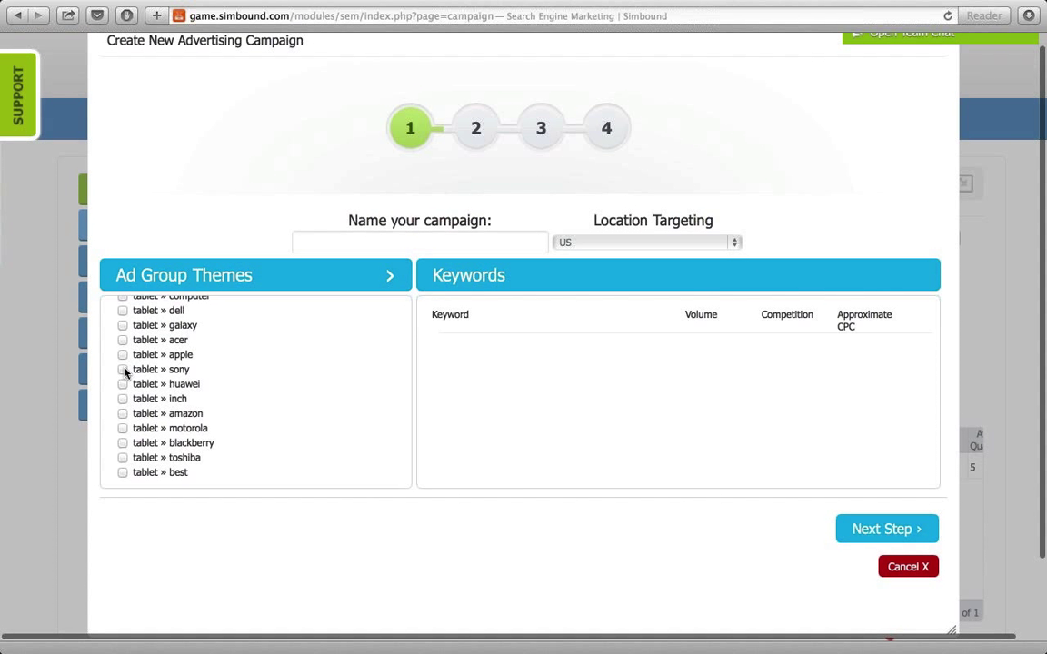
scroll(124, 372, up, 5)
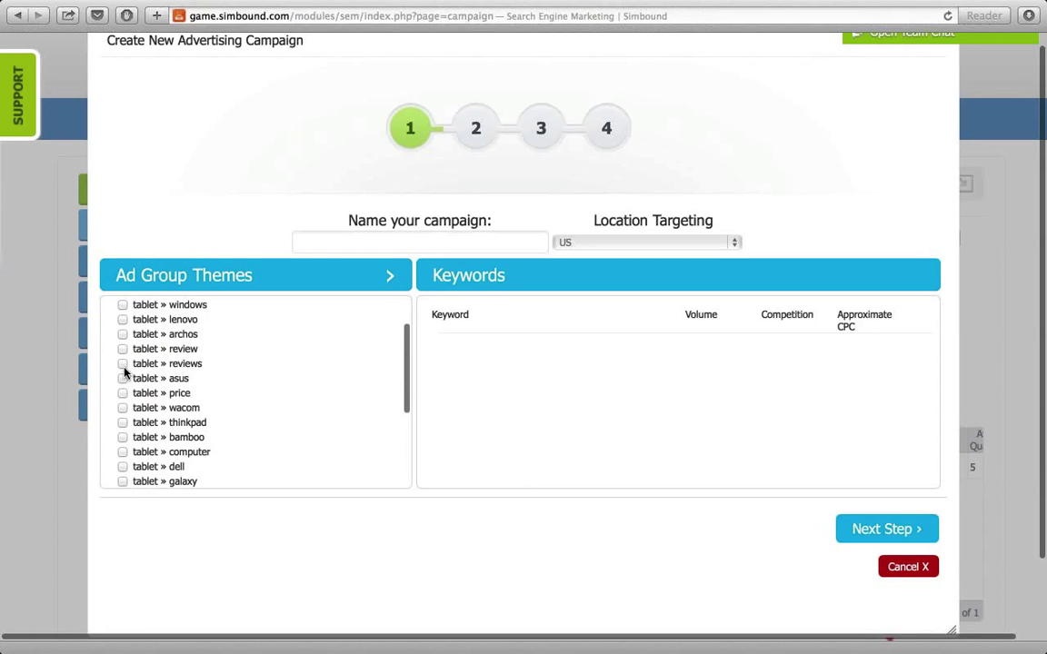
scroll(124, 371, up, 3)
click(123, 374)
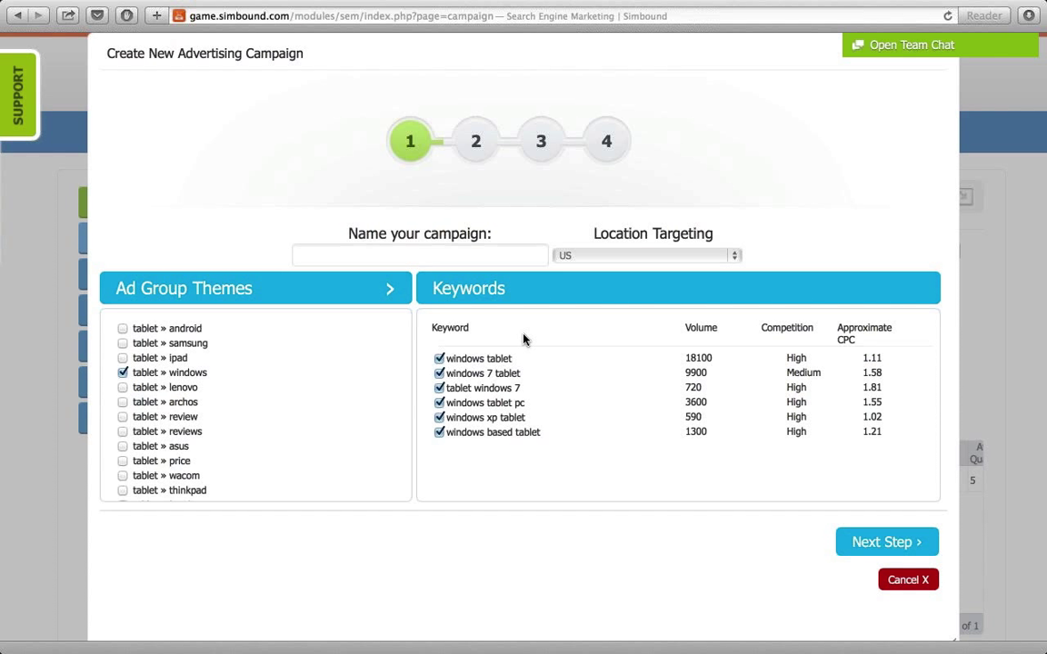
Name the campaign 'Windows', target the UK, re-select the windows theme, and go to step 2
click(420, 254)
text(Windo)
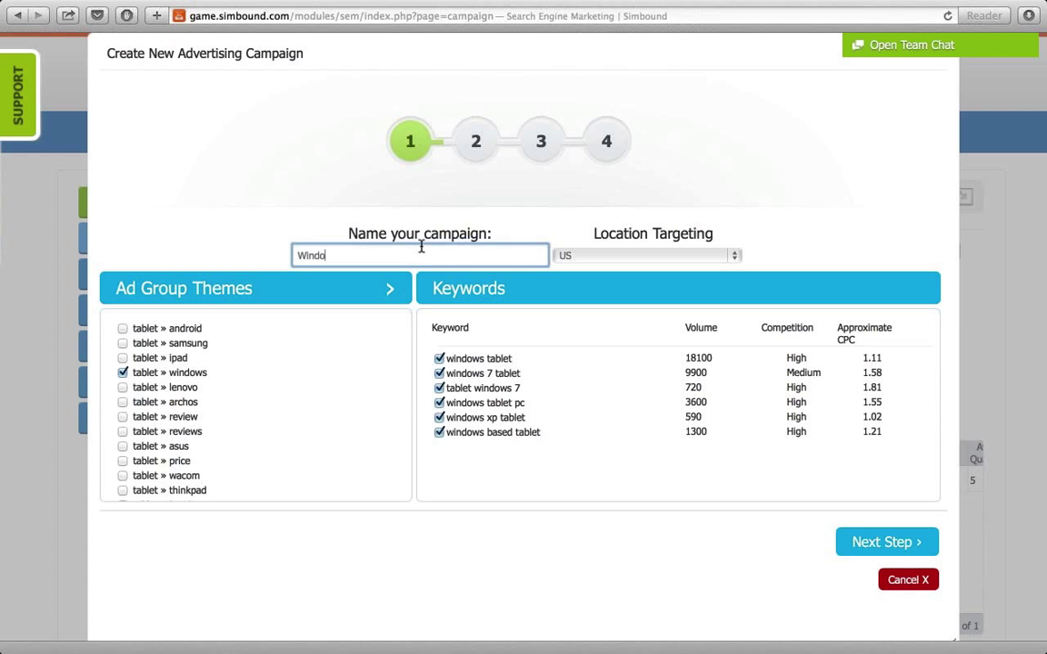
text(ws)
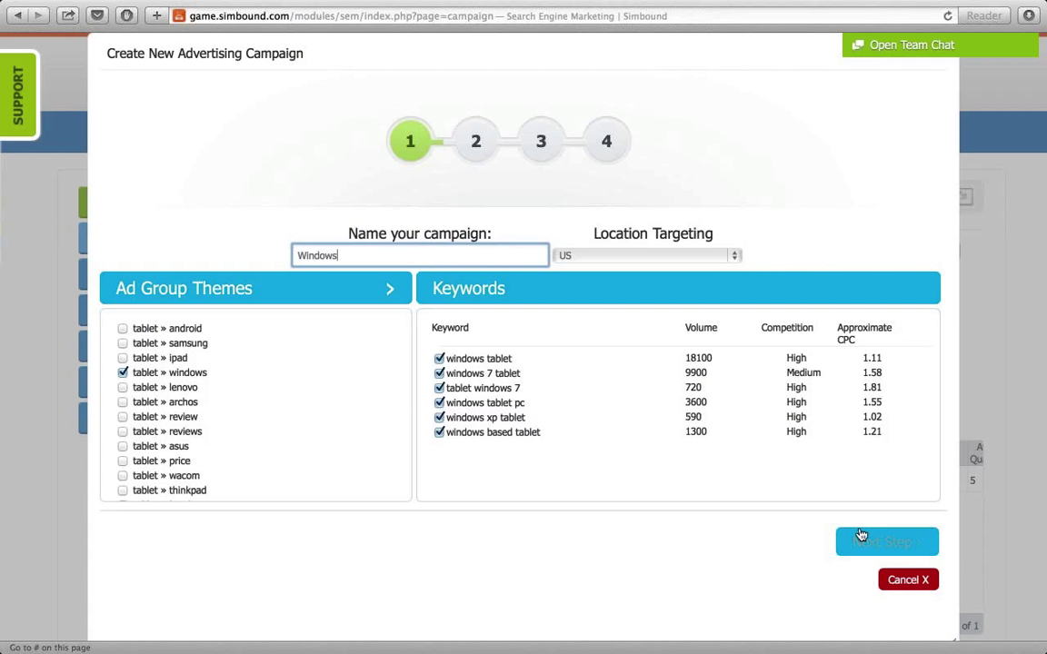
click(648, 257)
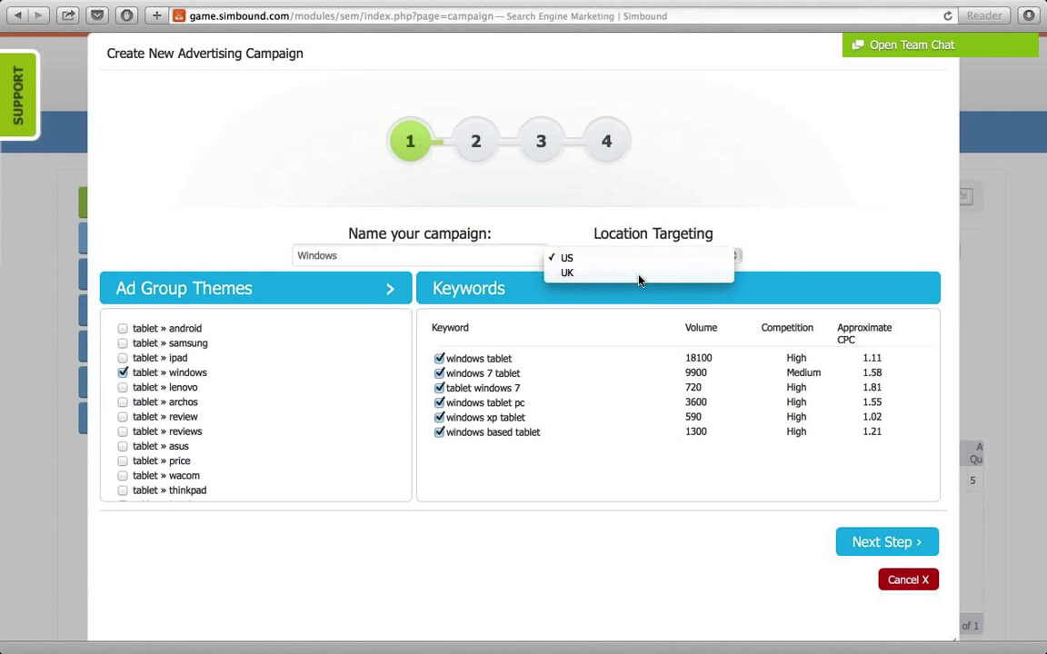
click(640, 273)
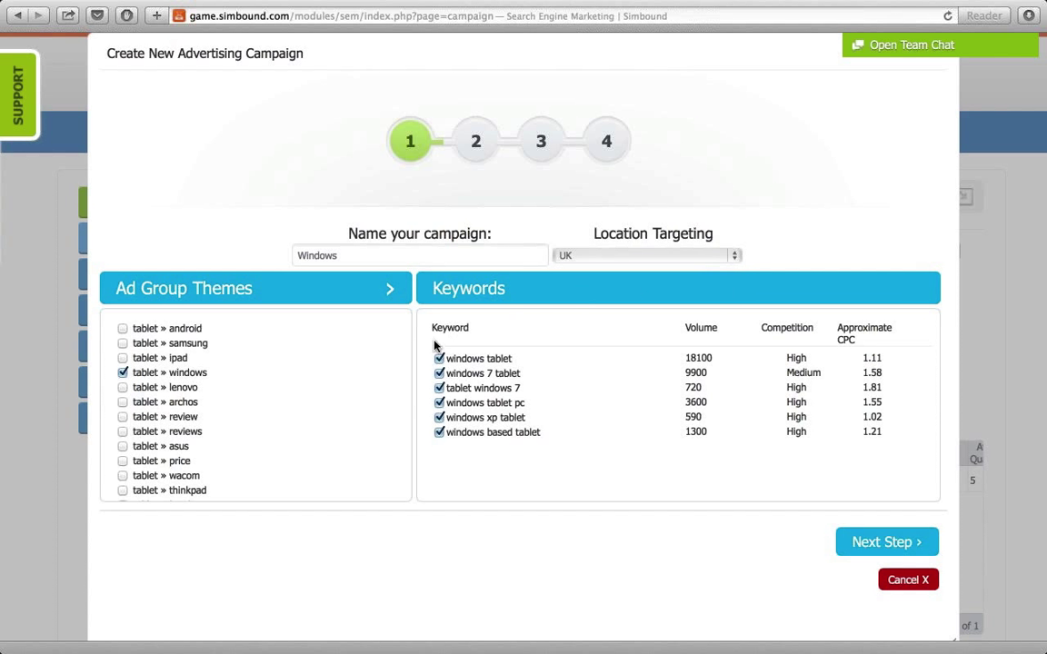
click(123, 373)
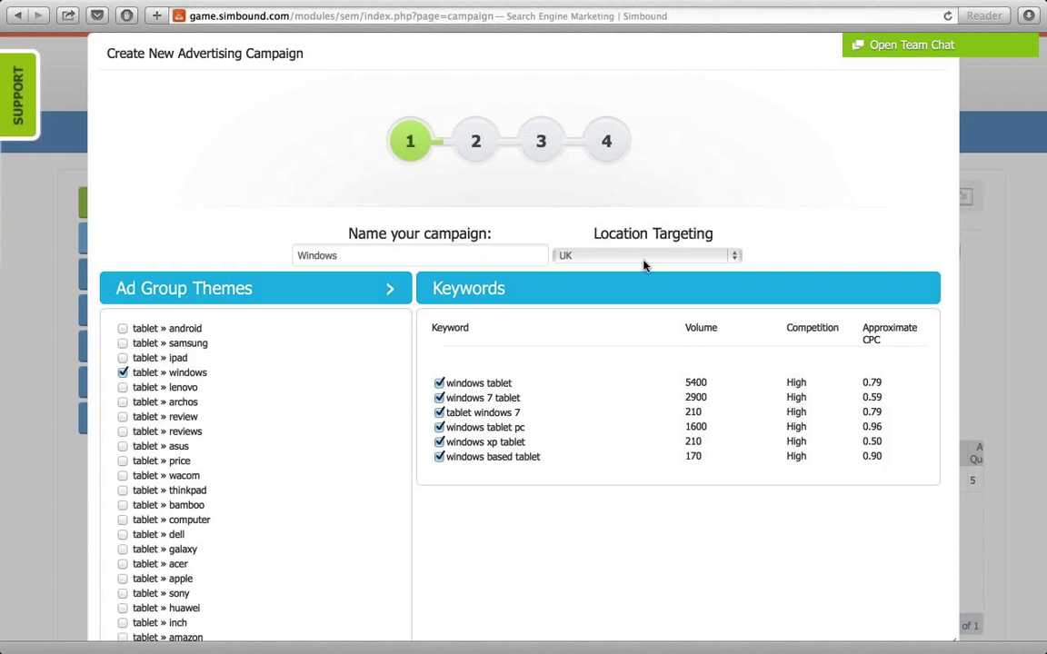
scroll(789, 577, down, 5)
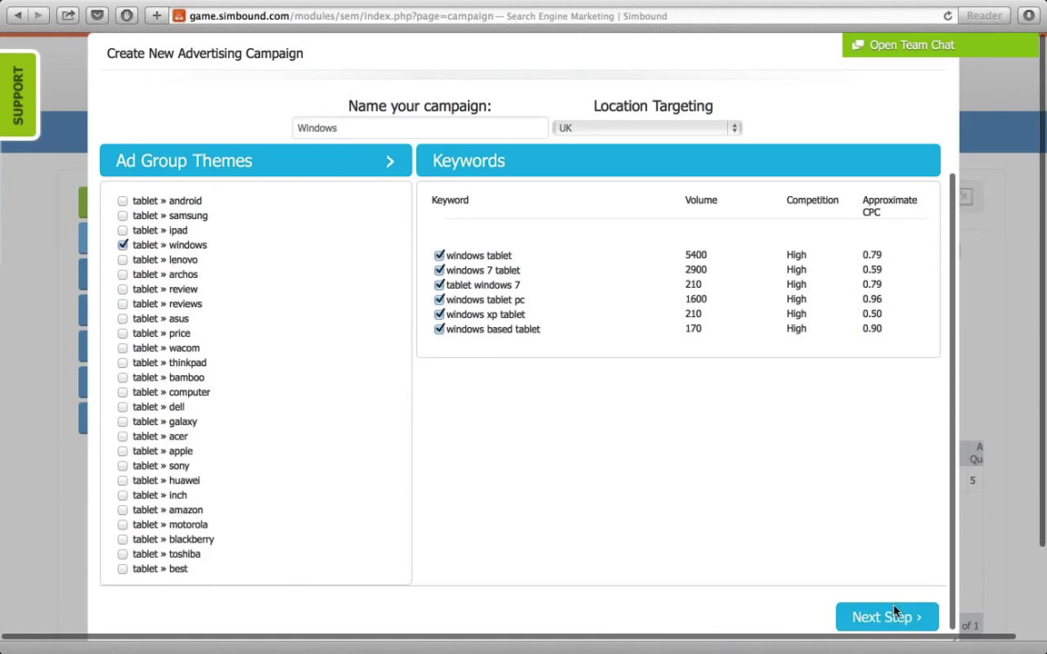
click(886, 582)
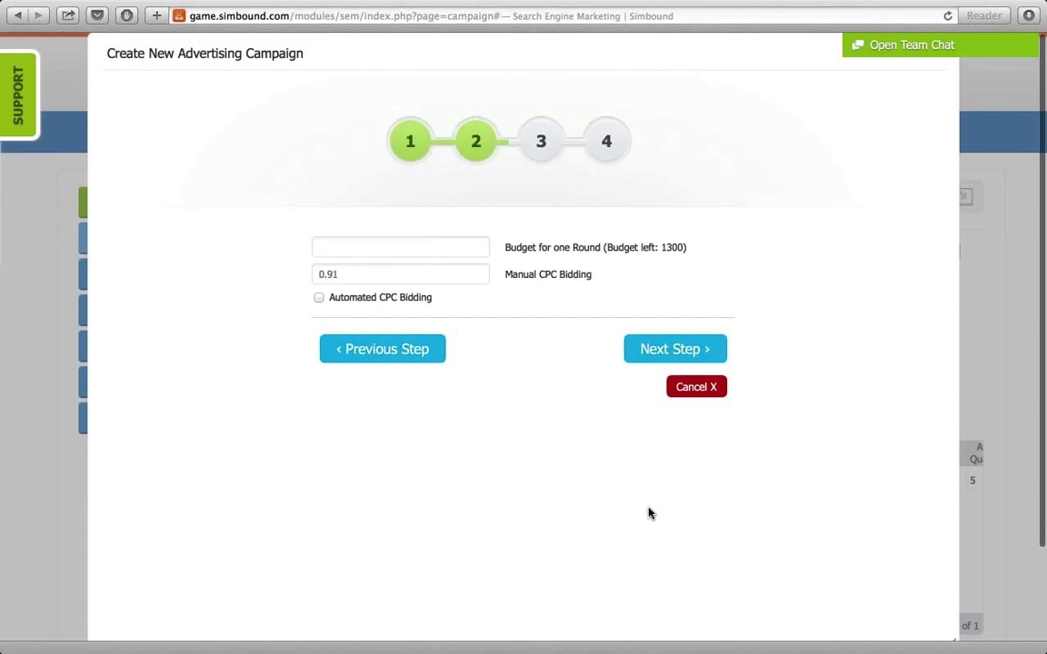
Set the Windows campaign budget to 1000 per round with a 0.91 manual CPC bid
click(361, 244)
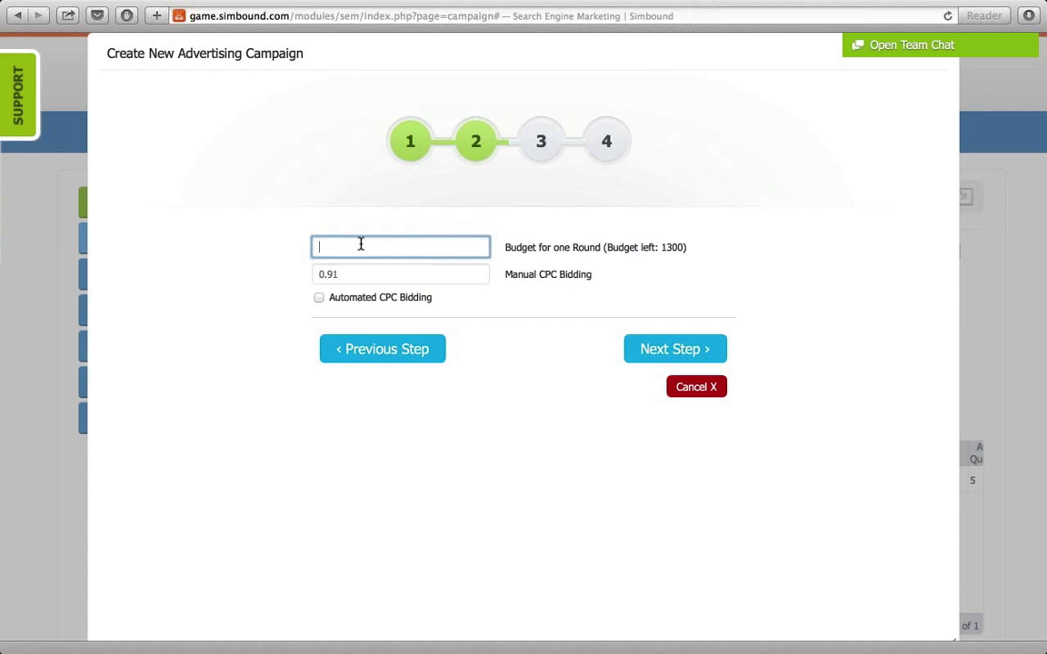
text(1000)
click(367, 273)
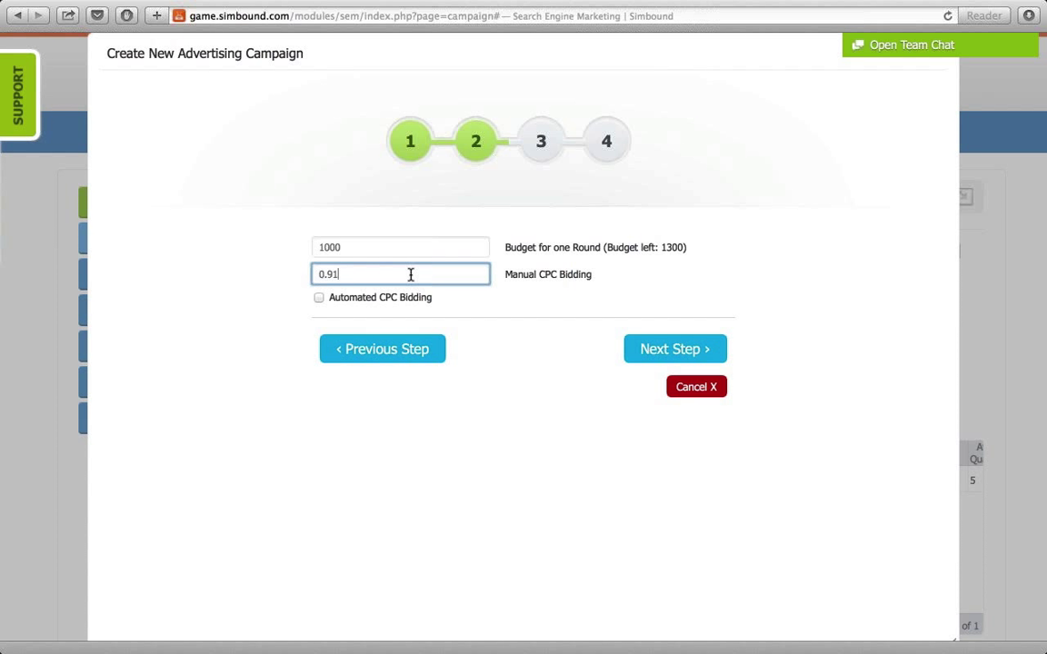
click(644, 350)
Write the ad headline 'Windows Tablets low'
click(284, 316)
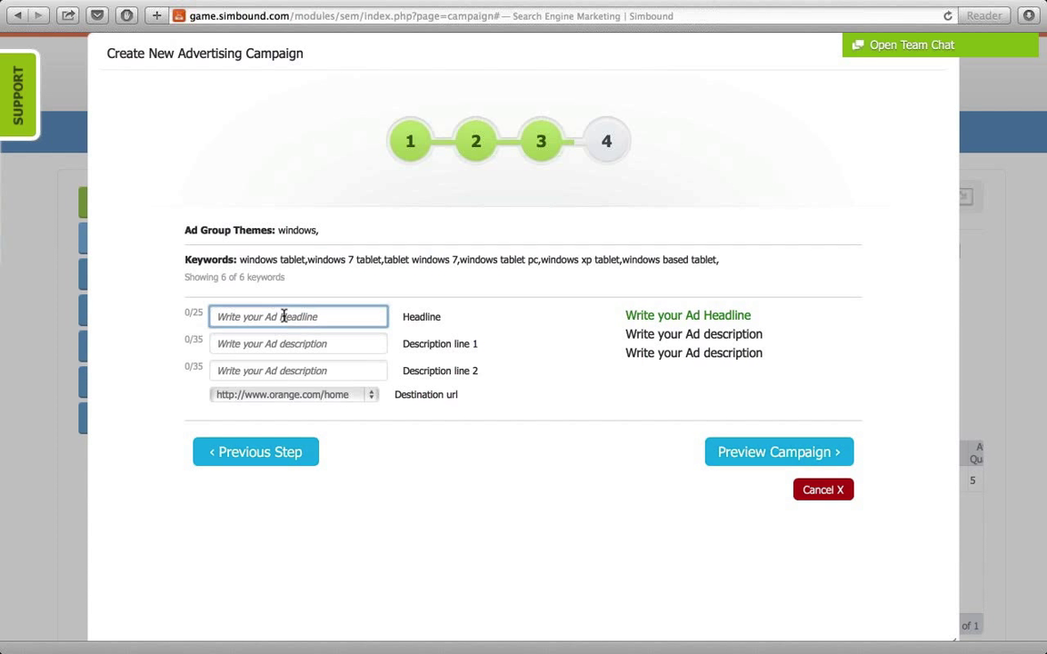
text(Windows T)
key(Down)
key(Return)
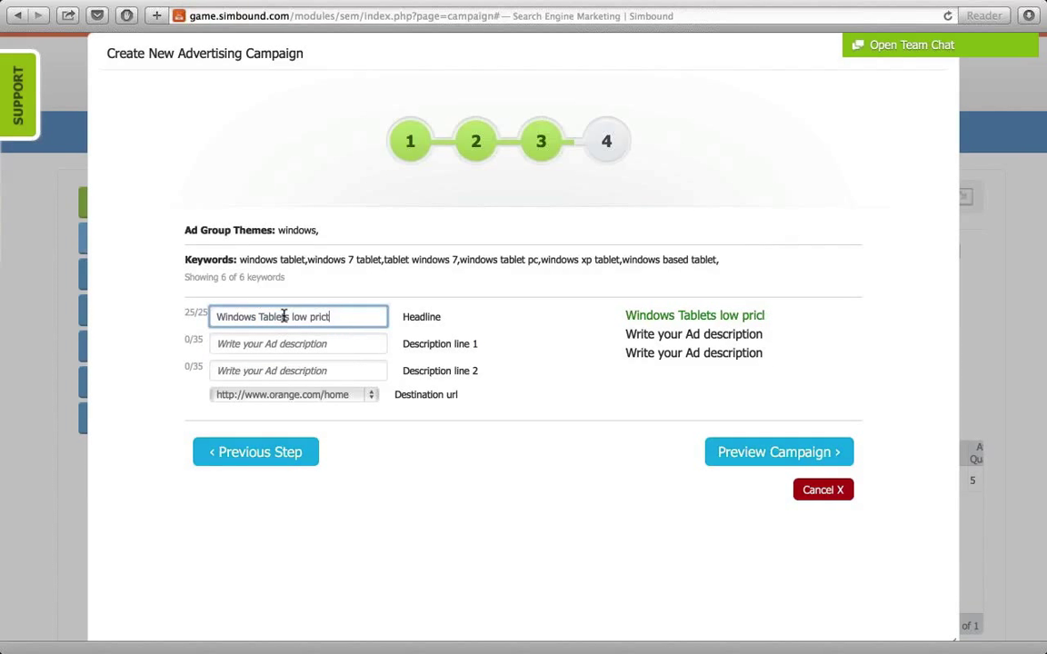
key(BackSpace)
key(BackSpace)
key(BackSpace)
key(BackSpace)
key(BackSpace)
key(BackSpace)
key(BackSpace)
key(BackSpace)
key(BackSpace)
key(BackSpace)
text(Tablets low price)
key(Up)
key(alt+shift+Right)
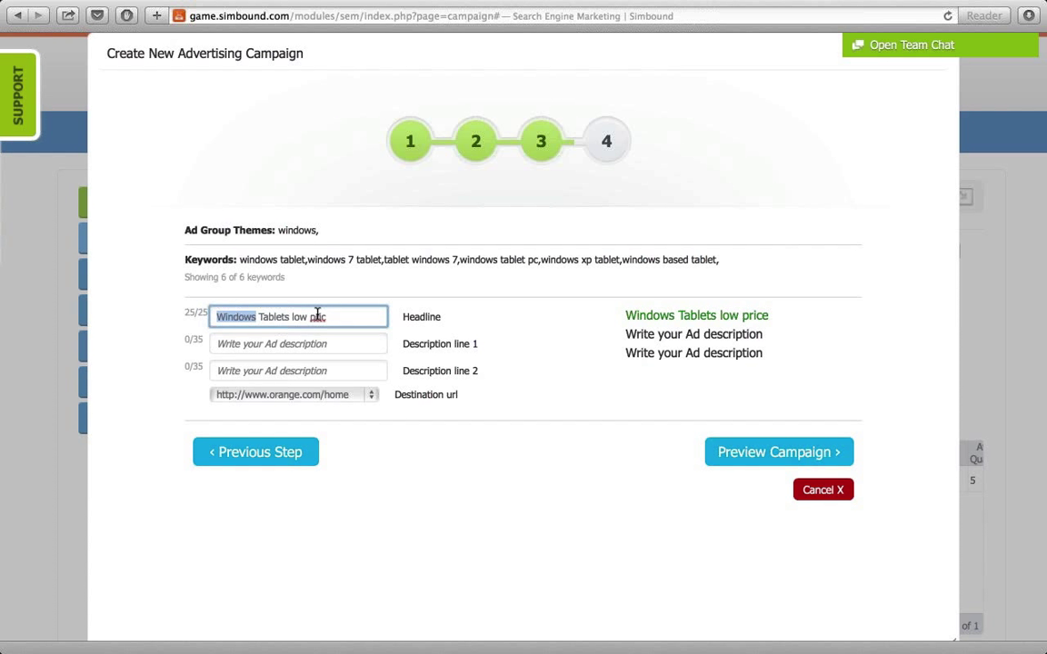
key(End)
key(BackSpace)
key(BackSpace)
key(BackSpace)
key(BackSpace)
key(BackSpace)
key(BackSpace)
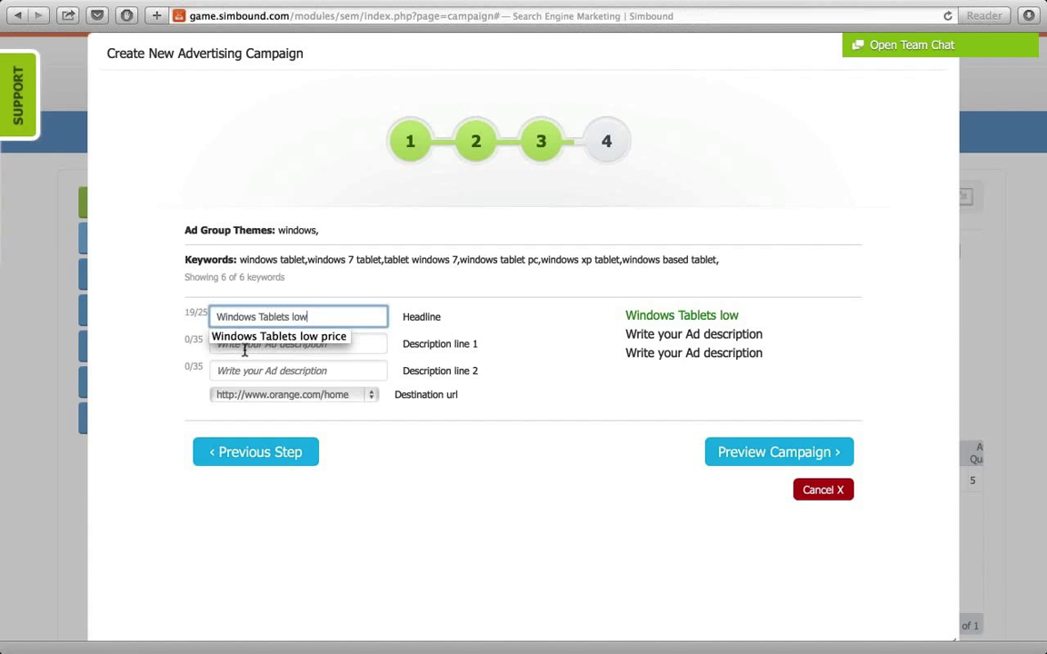
Add description lines 'Windows Tablet Buy Now' and 'Windows Tablet Pc', then preview the campaign
click(245, 350)
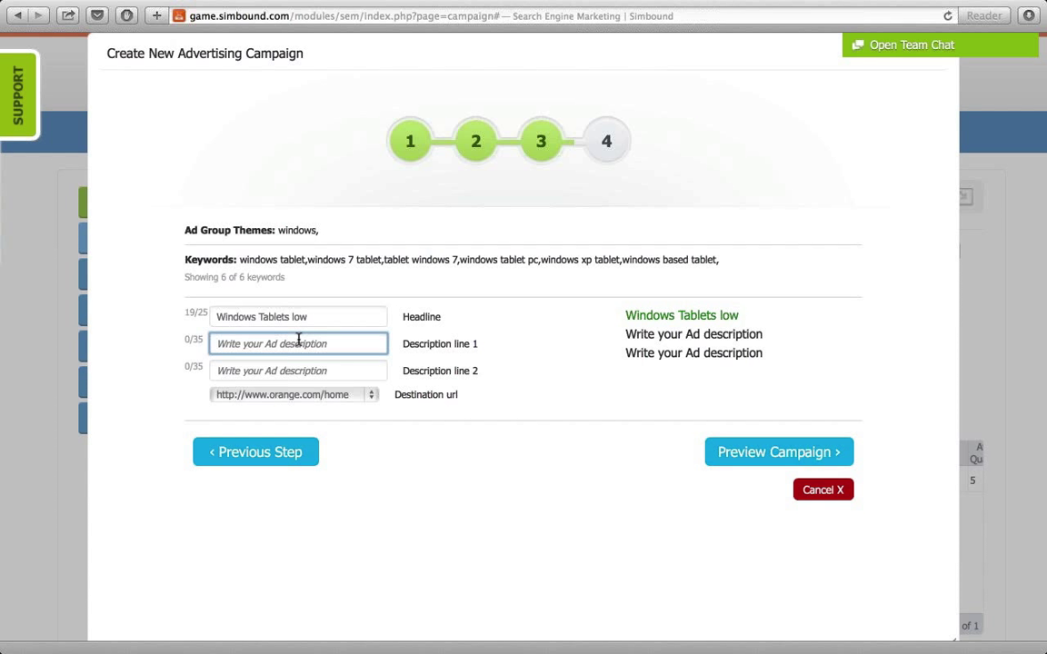
text(Windows )
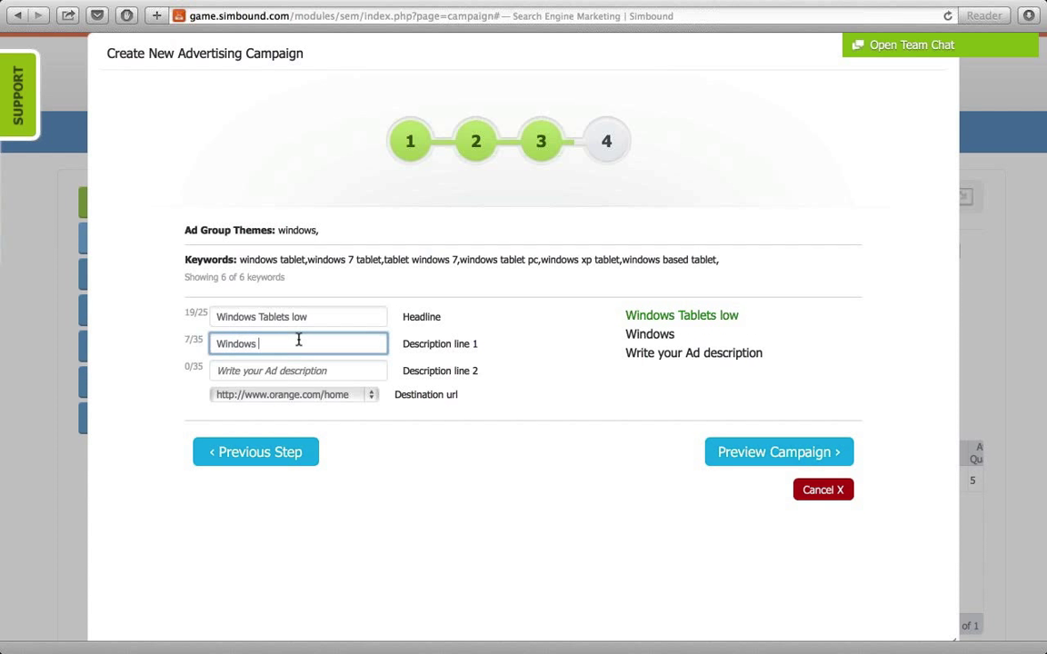
text(Tablet Buy Now)
click(311, 371)
text(Window)
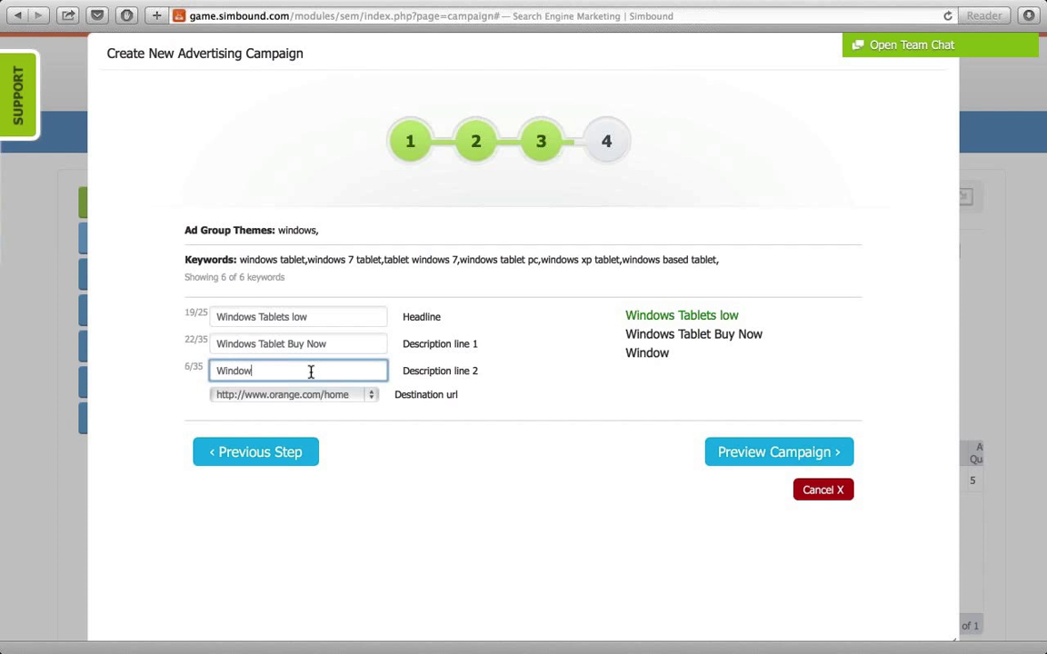
text(s Tablet Pc)
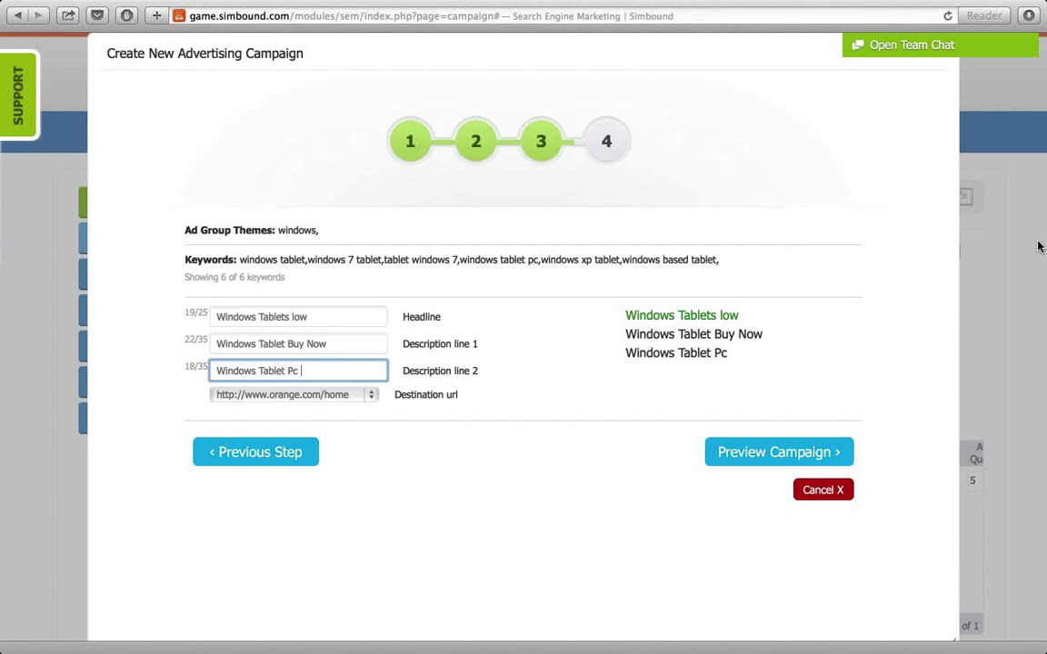
click(738, 463)
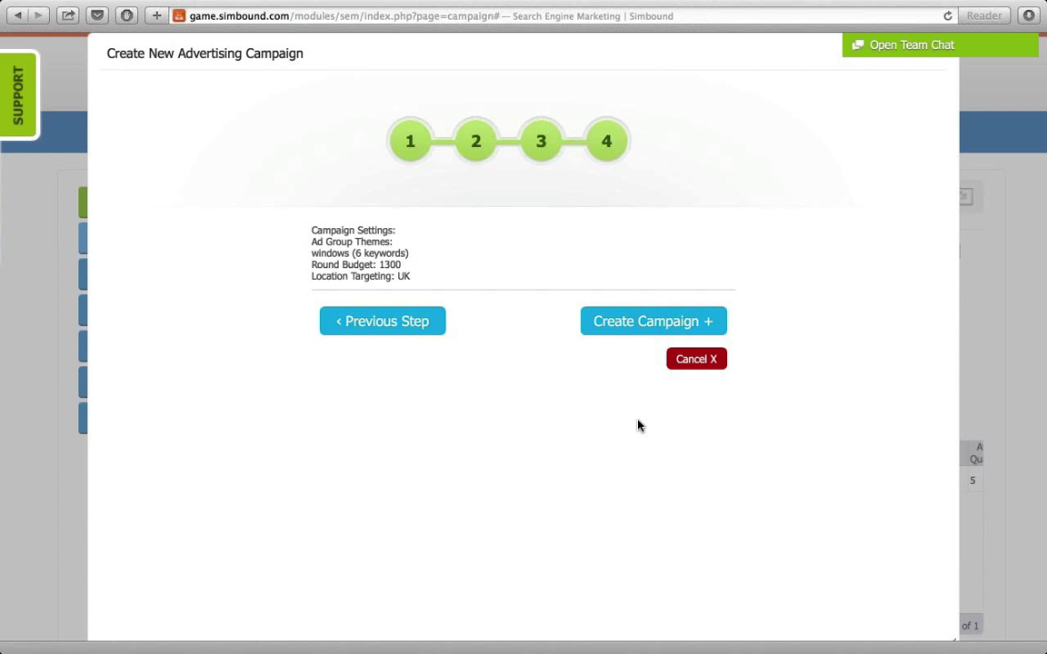
Create the Windows campaign, dismiss the settings tip, and show the Ads list under Ad Groups
click(647, 341)
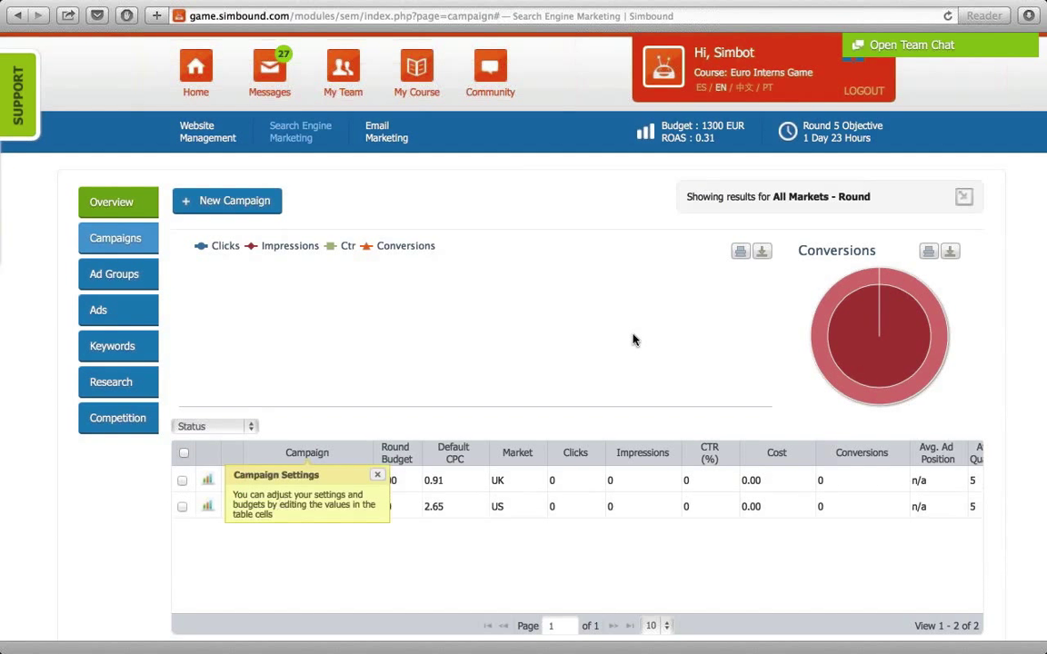
click(376, 476)
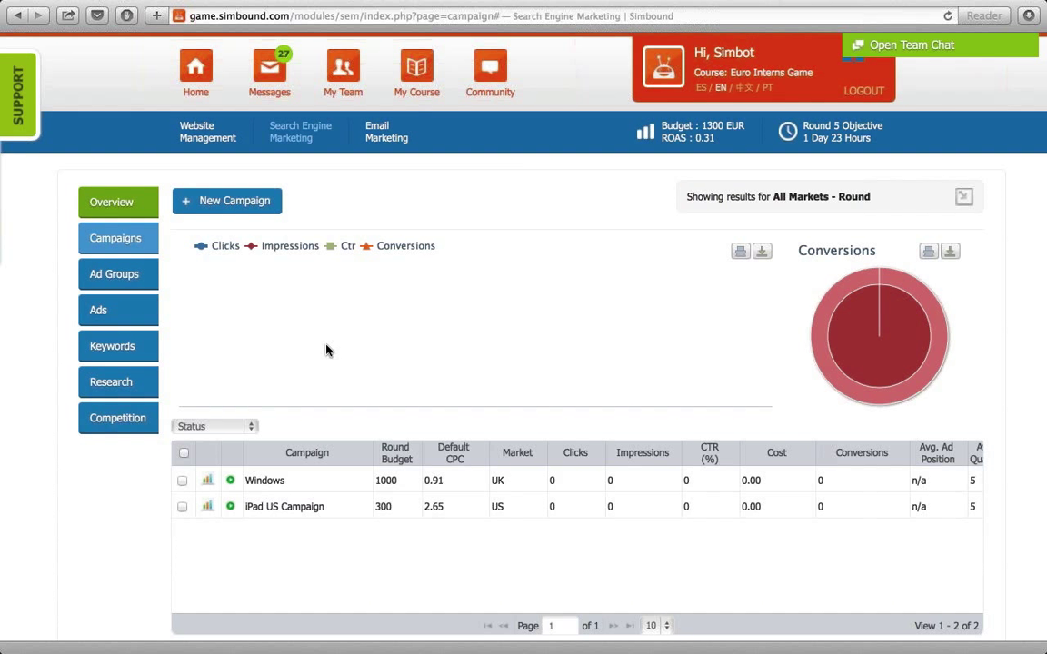
click(122, 277)
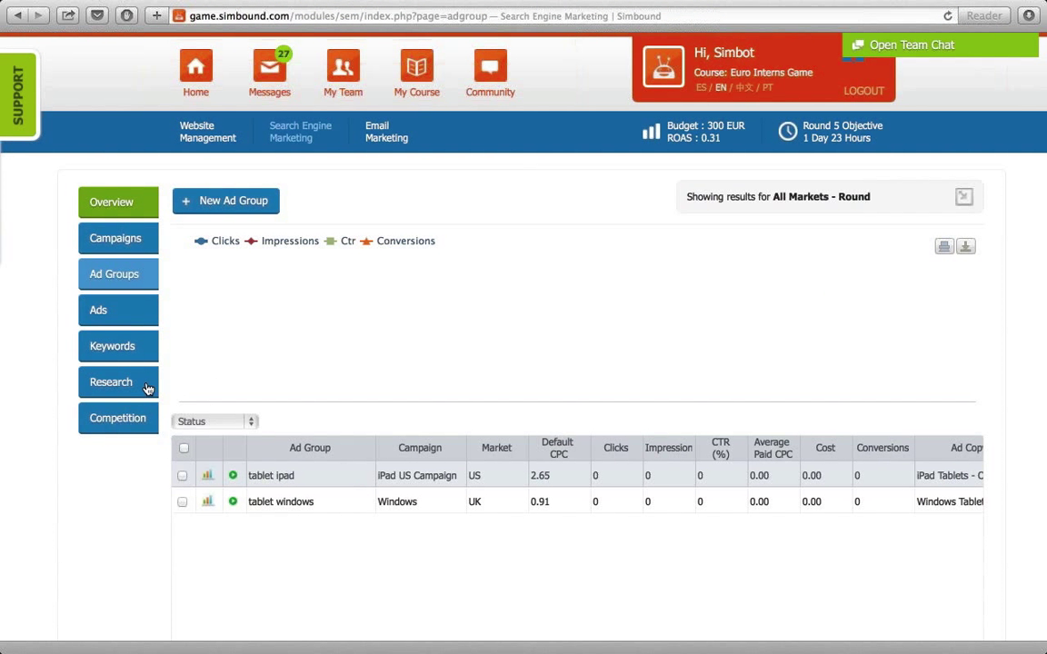
click(135, 315)
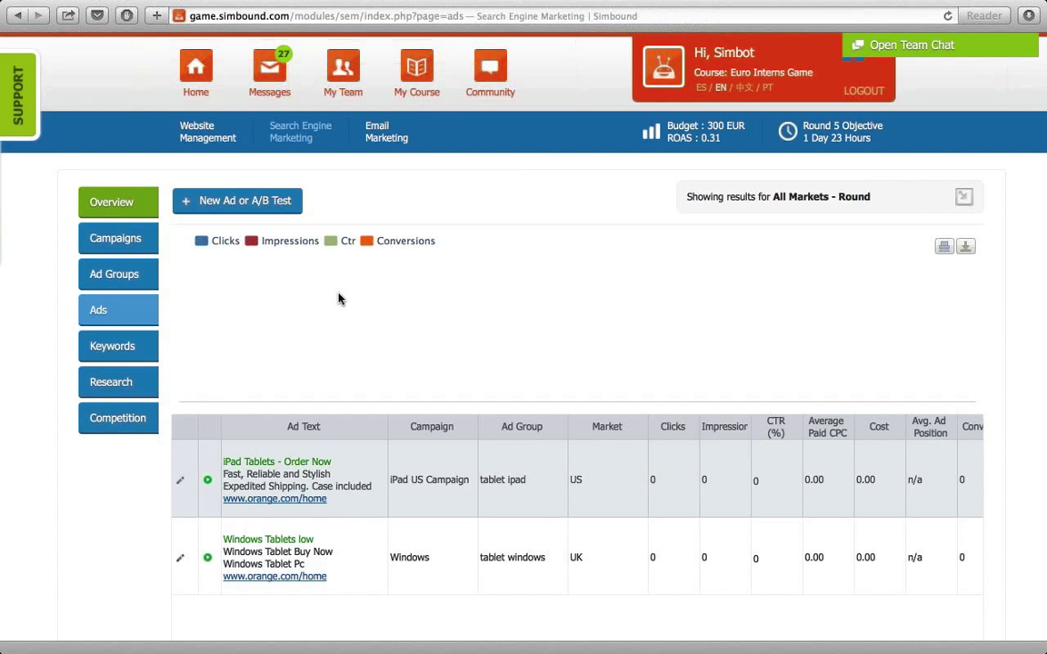
Start a new ad for the Windows campaign's tablet windows ad group
click(283, 208)
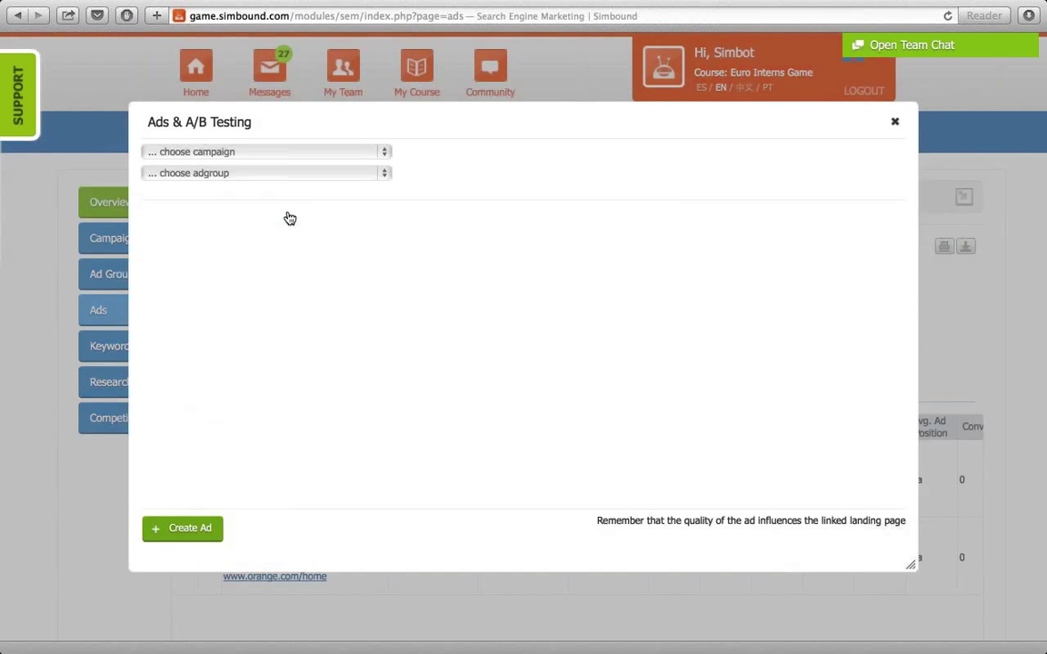
click(354, 152)
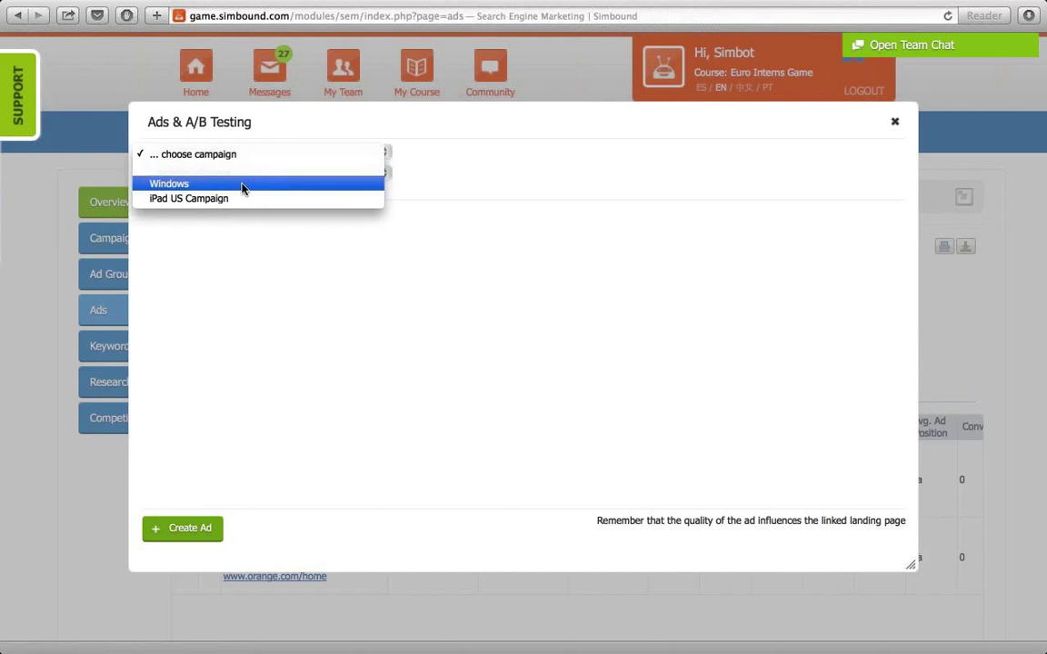
click(241, 185)
click(279, 173)
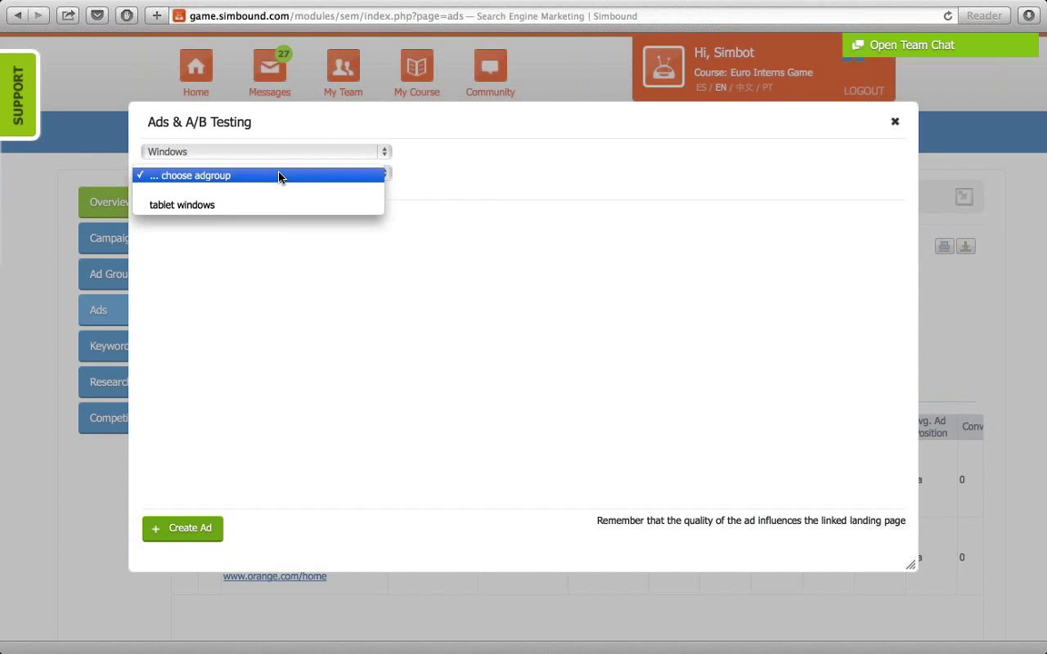
click(251, 207)
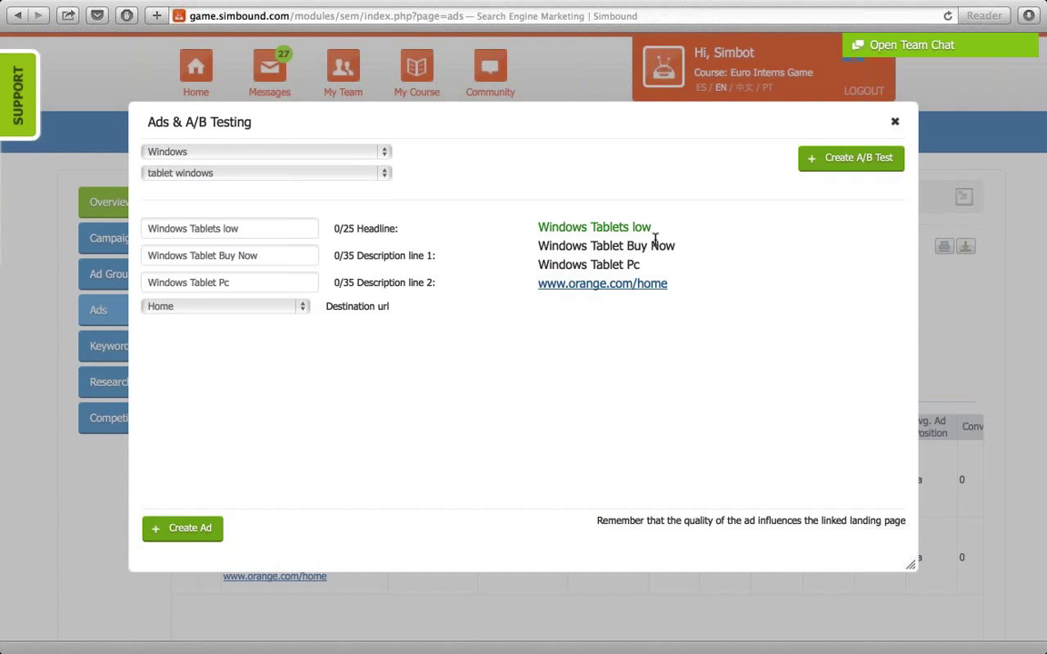
Begin an A/B test with a second ad, close it unsaved, and open the Keywords list
click(869, 172)
click(582, 269)
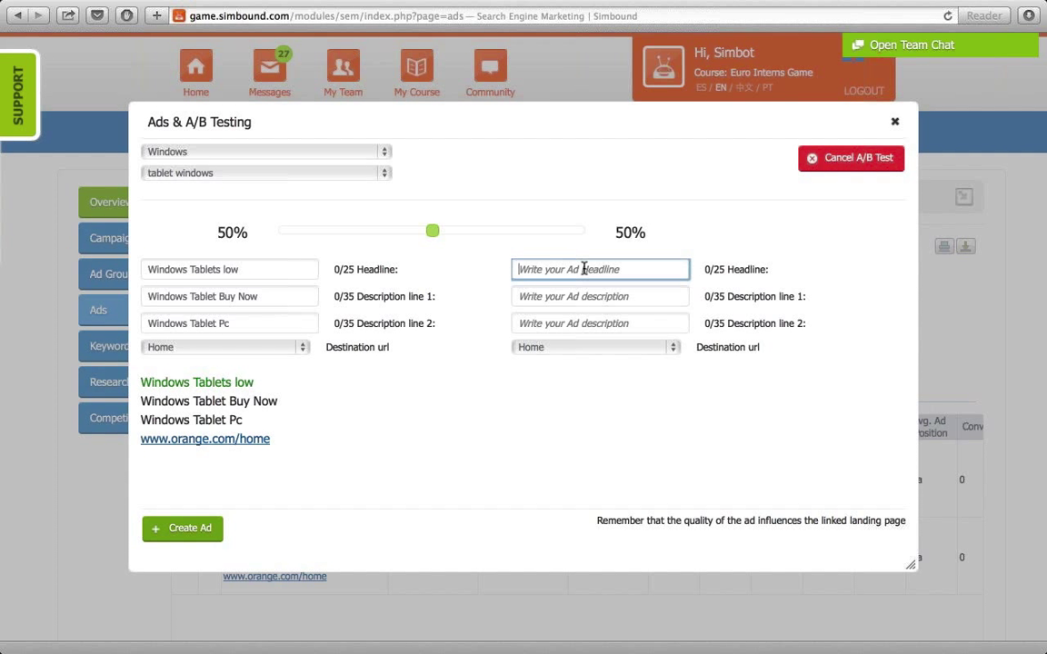
click(718, 211)
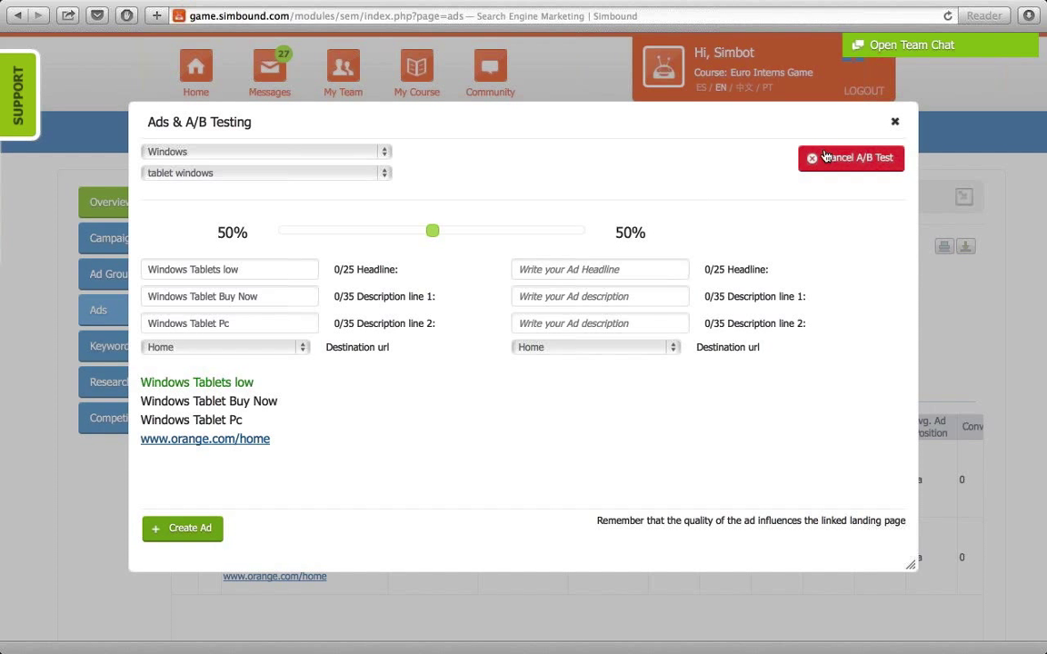
click(895, 122)
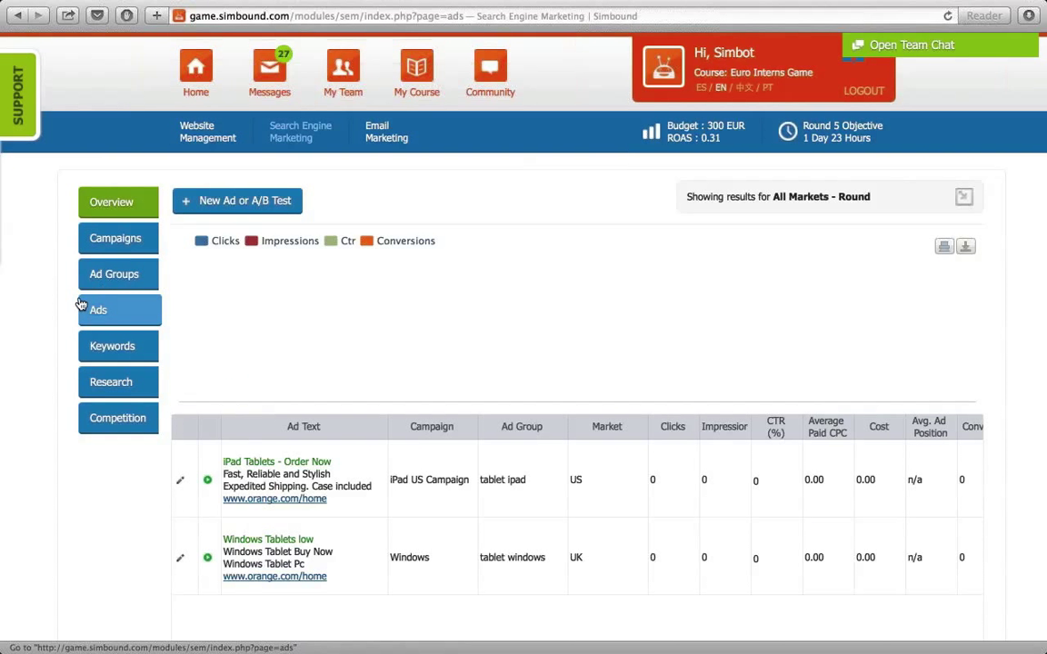
click(102, 346)
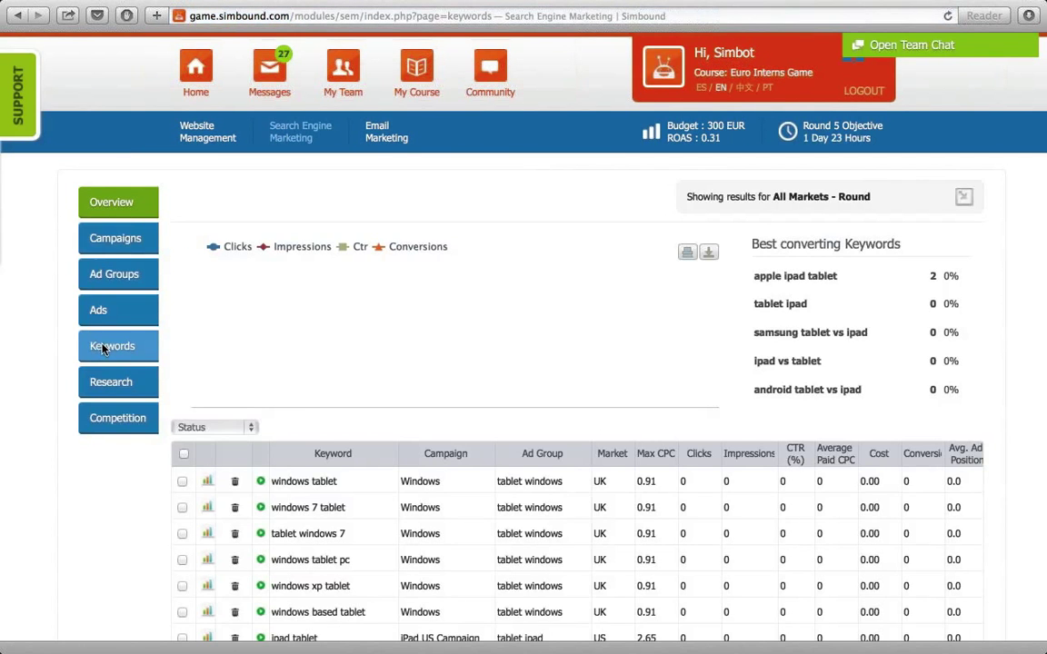
Browse the keywords and keyword Research tables, then open the SEM Competition team rankings
scroll(466, 492, down, 6)
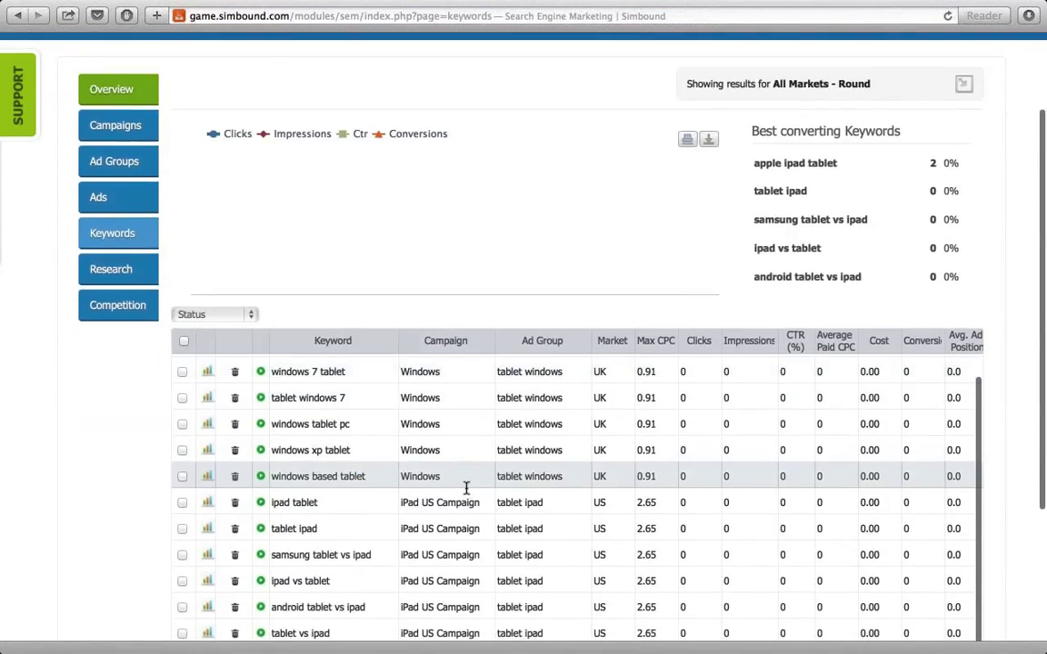
scroll(466, 473, up, 3)
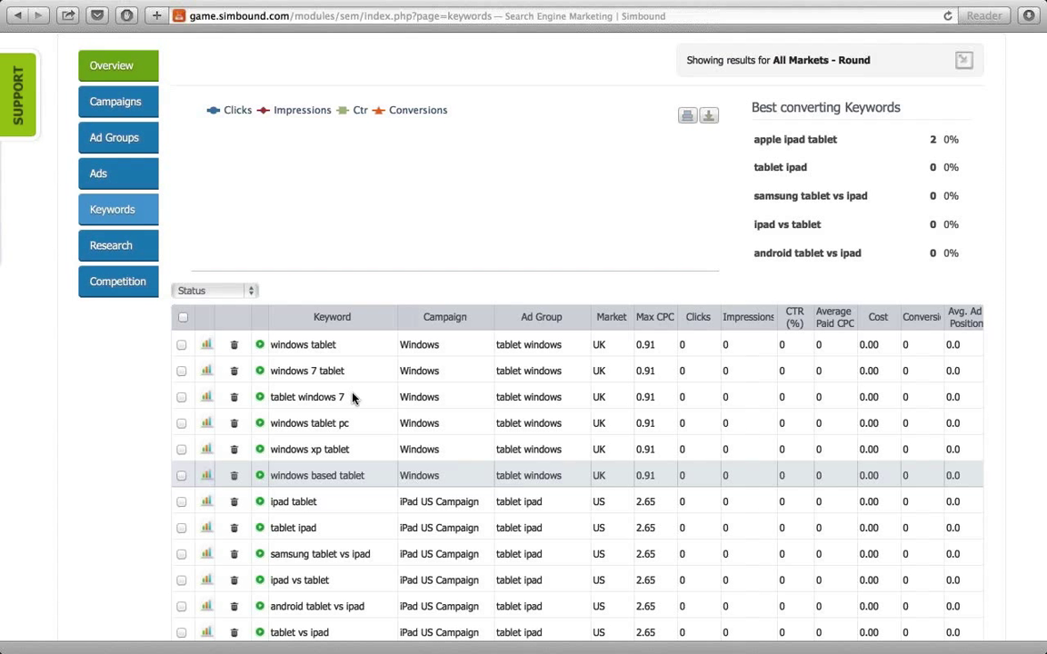
click(138, 247)
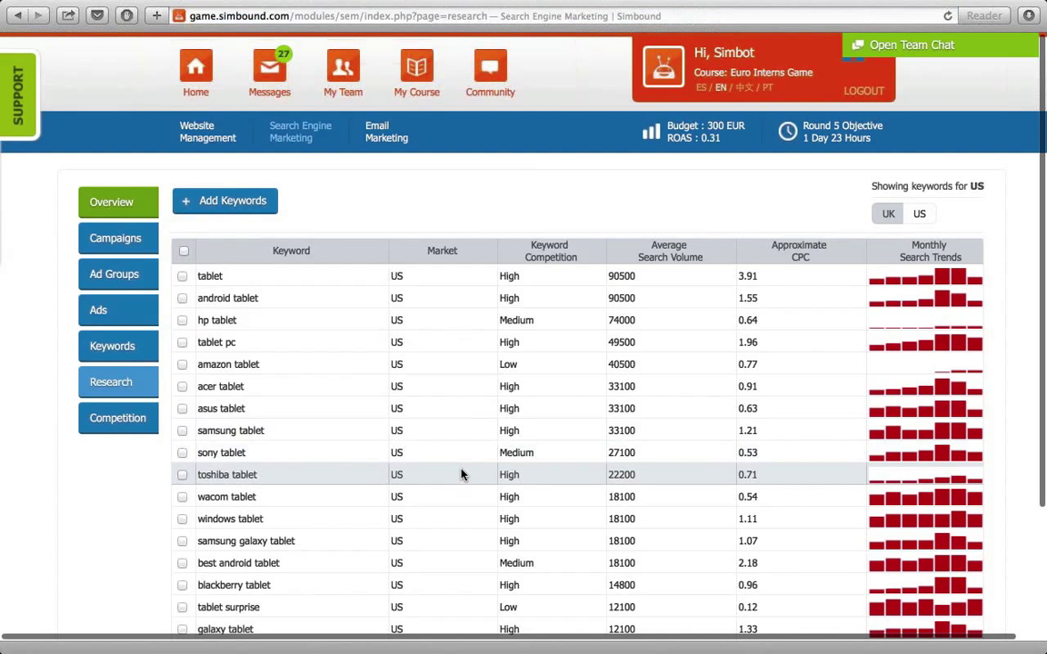
scroll(461, 474, down, 2)
scroll(461, 474, down, 3)
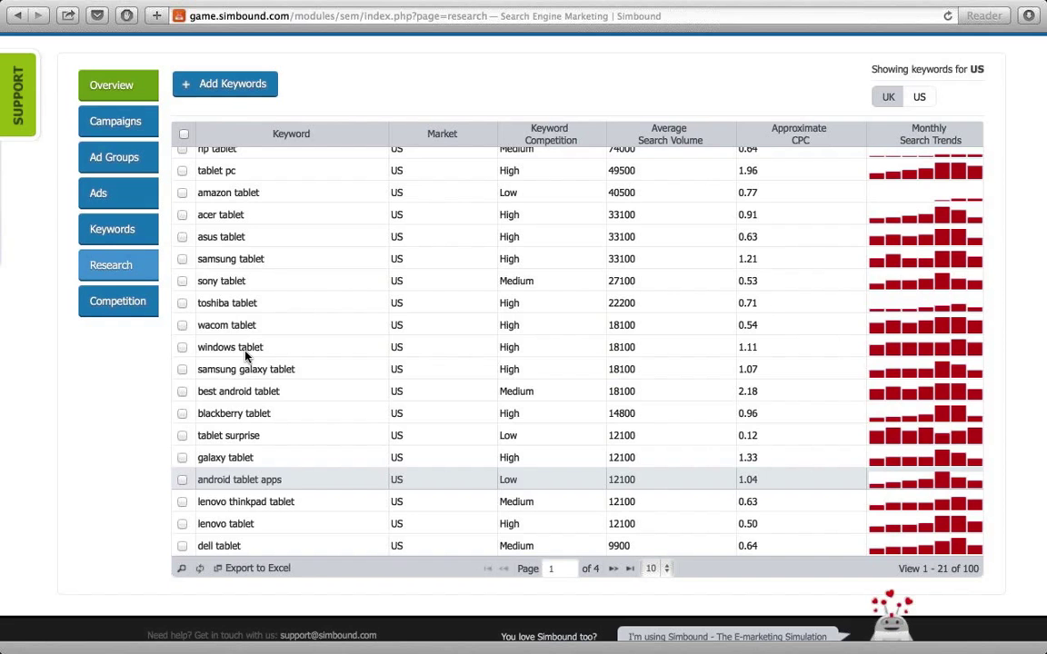
click(120, 302)
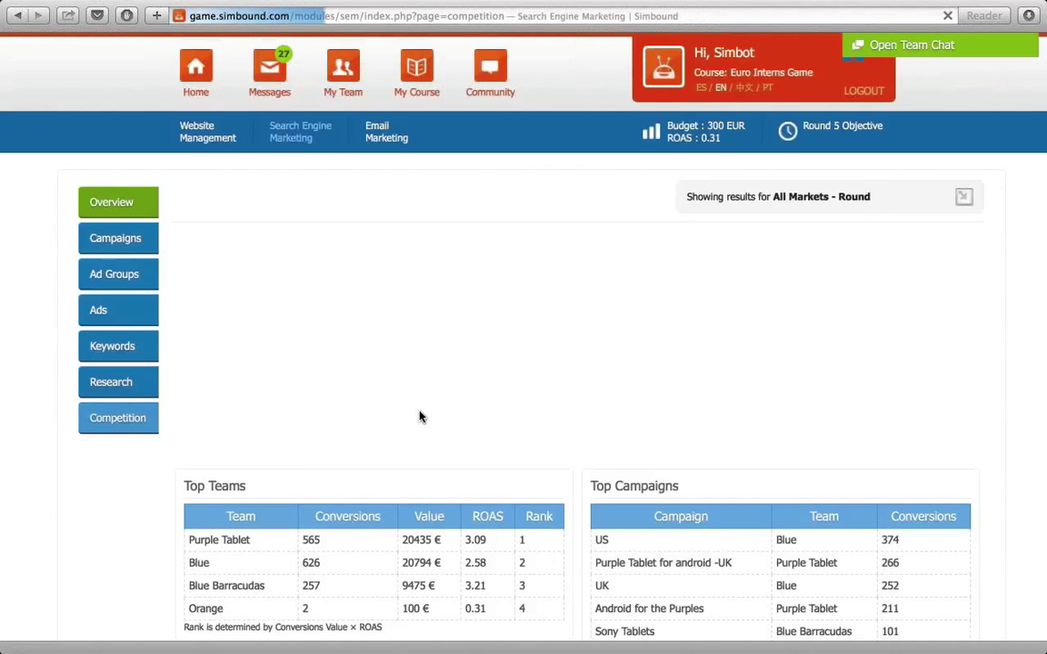
scroll(483, 426, down, 2)
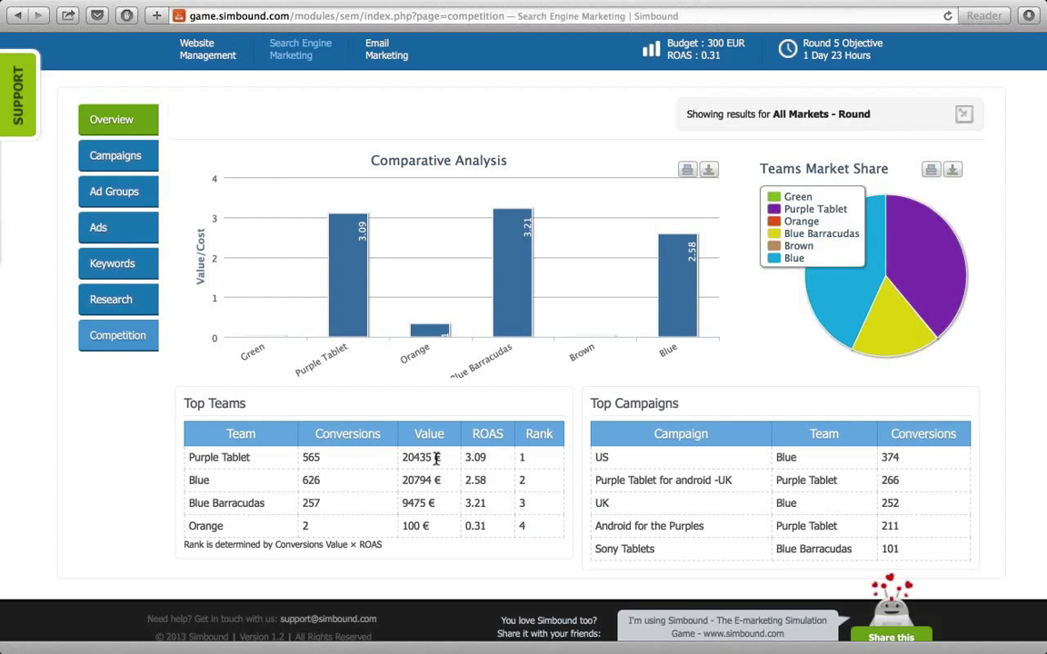
scroll(436, 459, down, 1)
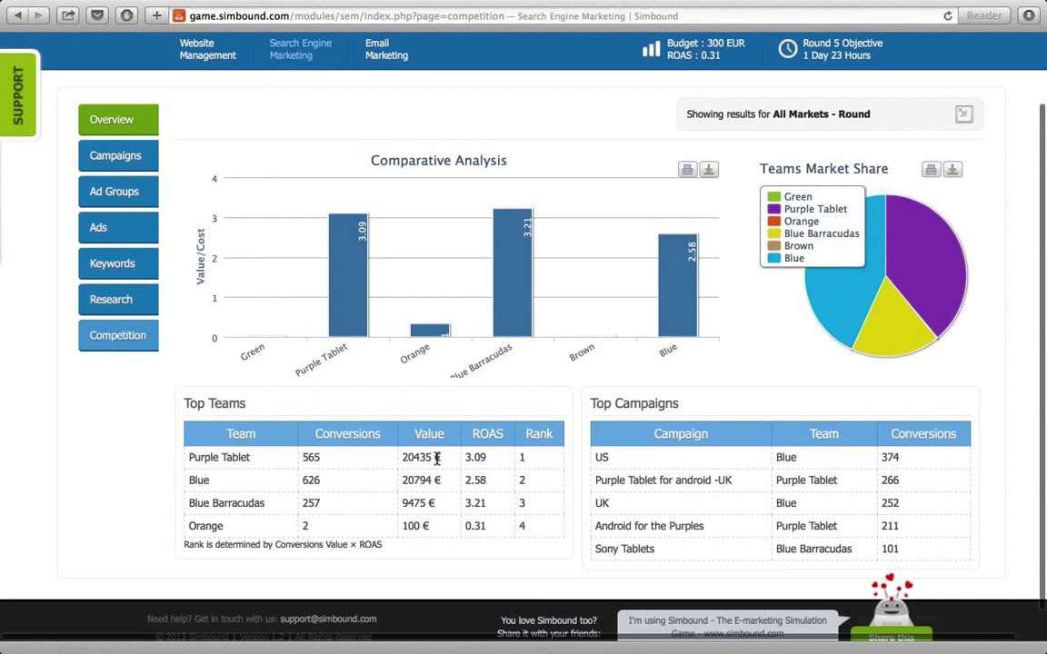
scroll(436, 459, up, 2)
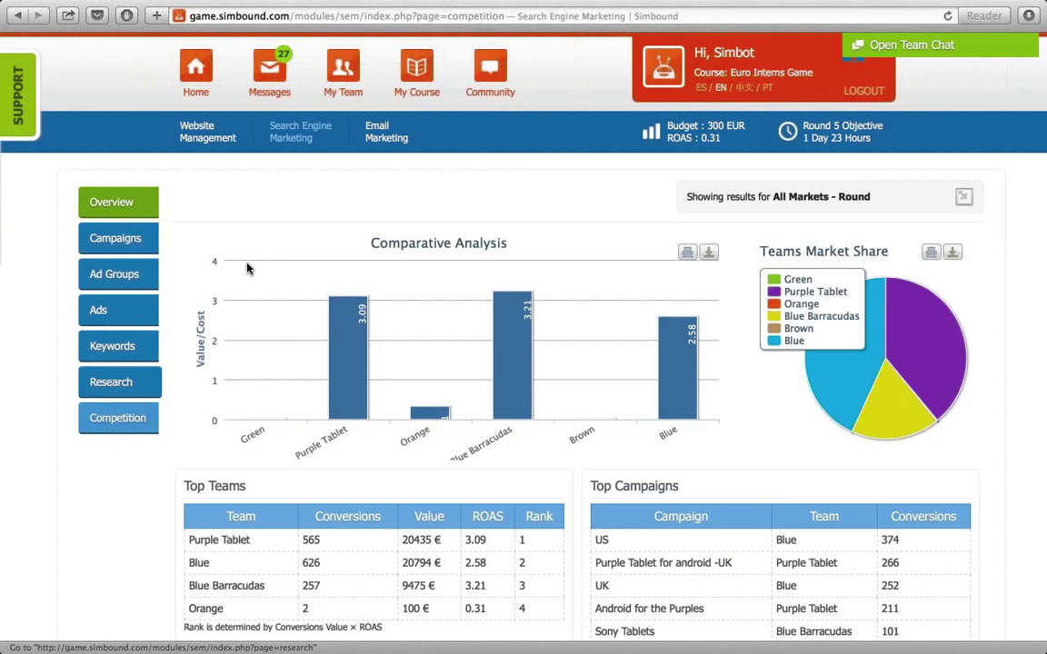
Switch to Email Marketing and start creating the first email marketing campaign
click(391, 147)
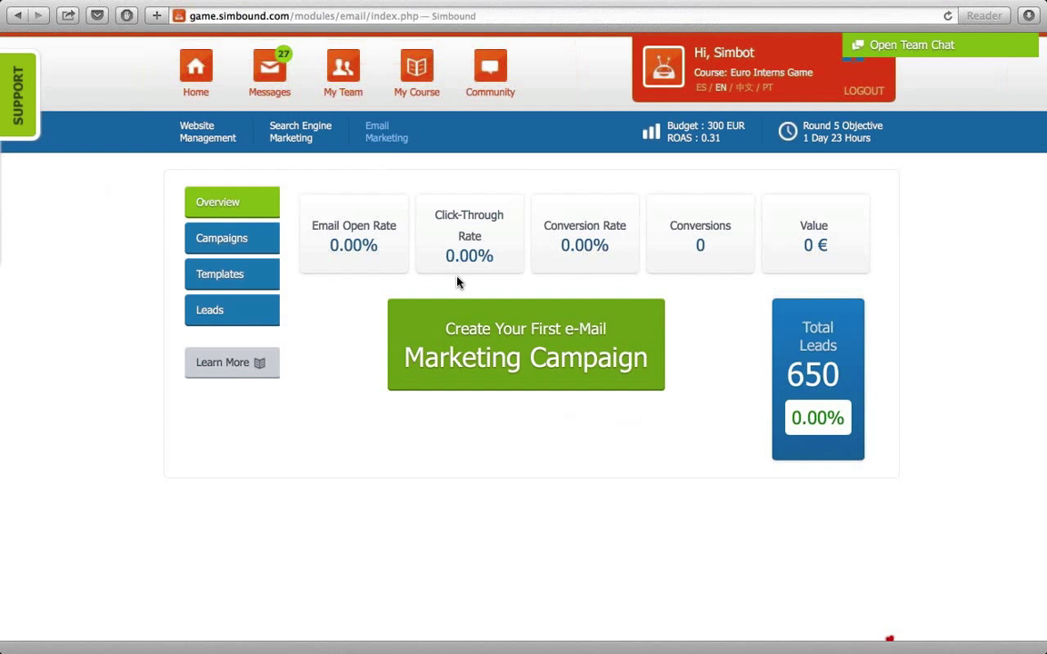
click(455, 335)
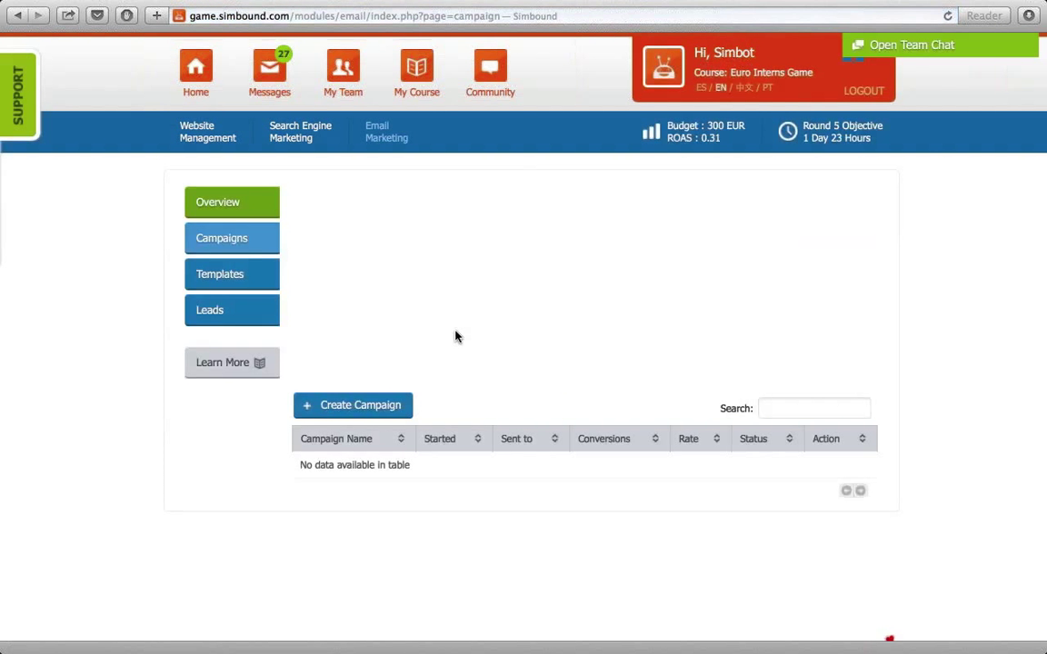
Name a new campaign 'E-mail Campaign', target the 75-lead Ipad buyer group, and continue to the email
click(356, 404)
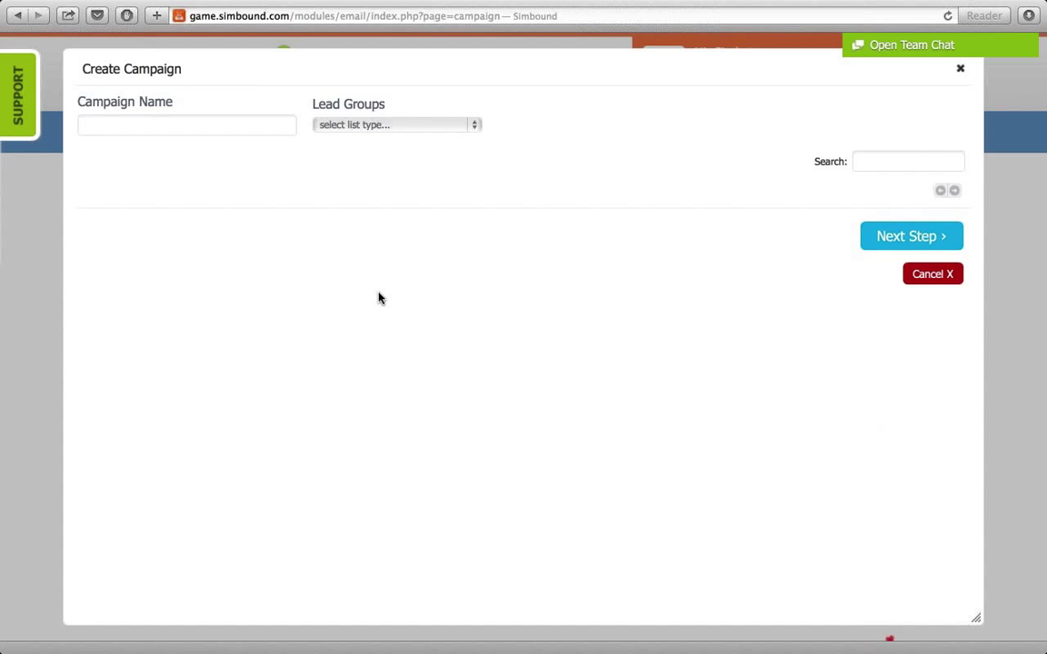
click(185, 126)
text(E-mail Campaign)
click(434, 127)
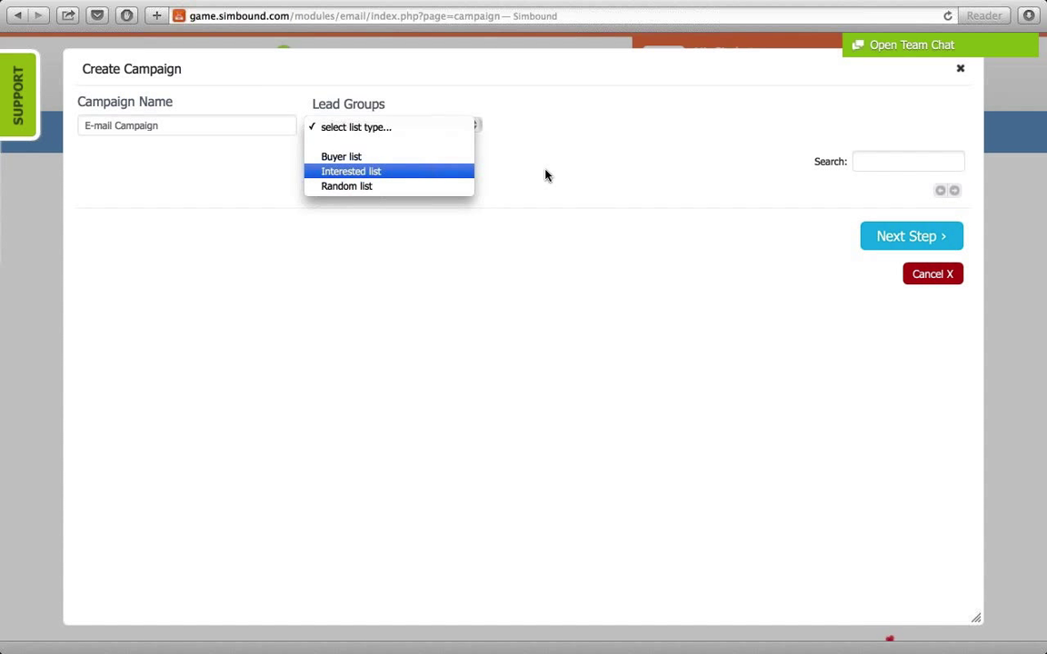
click(329, 156)
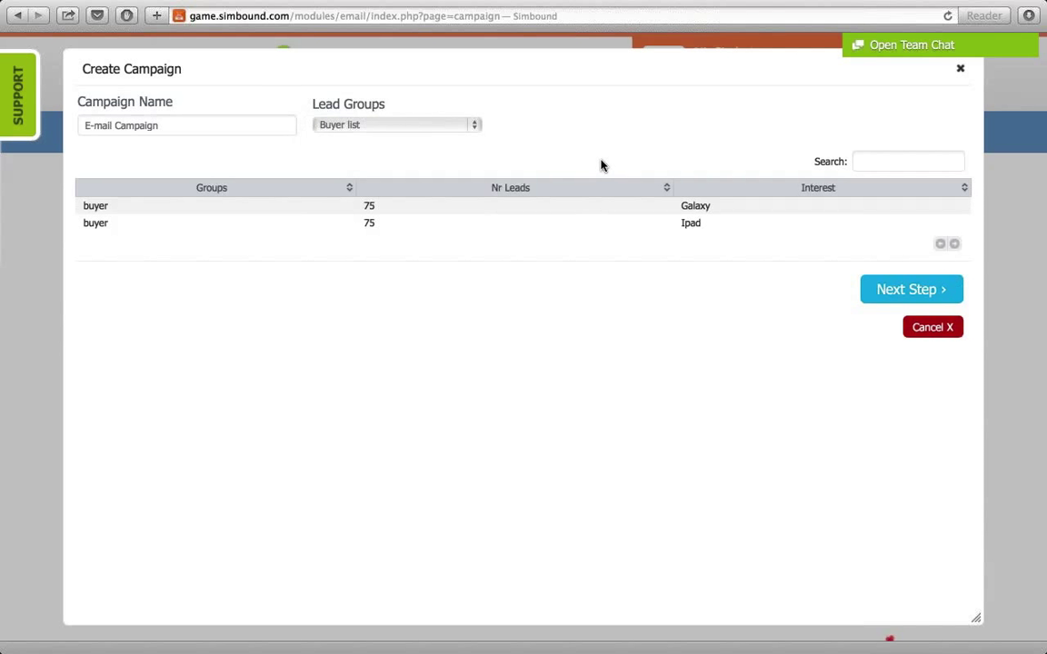
click(318, 224)
click(912, 289)
click(215, 169)
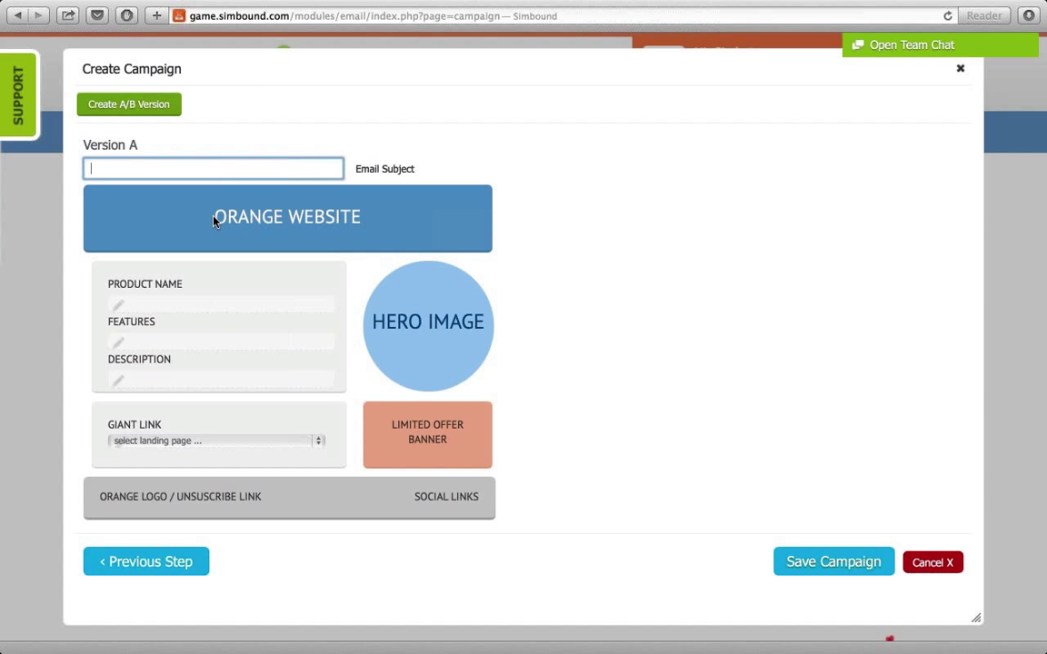
Point the giant link to the home page and set the product name to 'Ipad product'
click(190, 301)
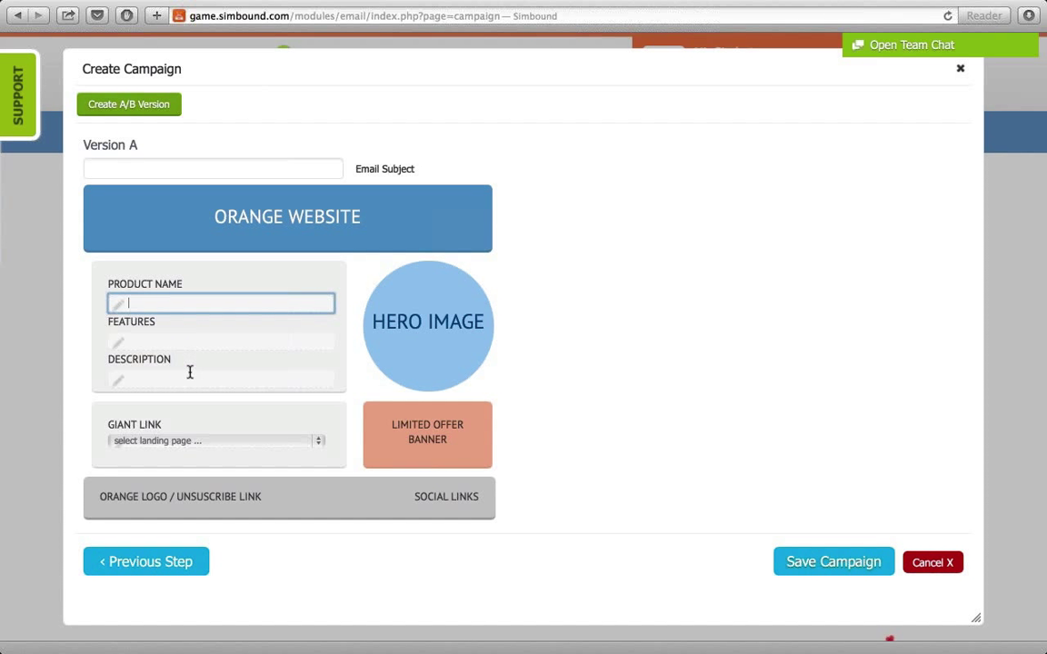
click(260, 444)
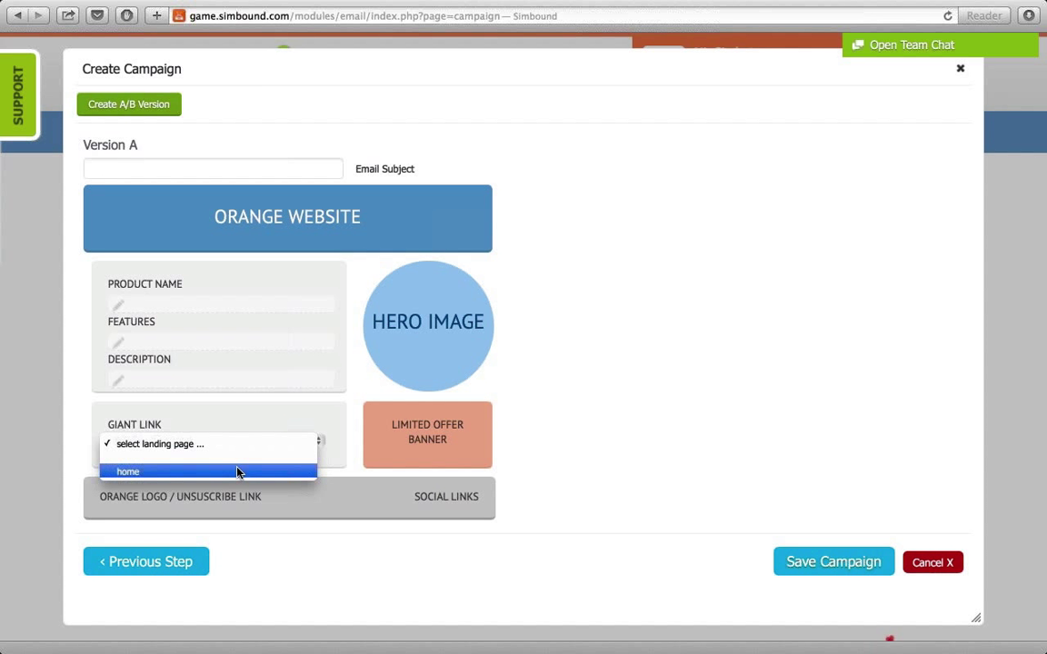
click(243, 470)
click(224, 302)
text(Ipad Tablet 10.1)
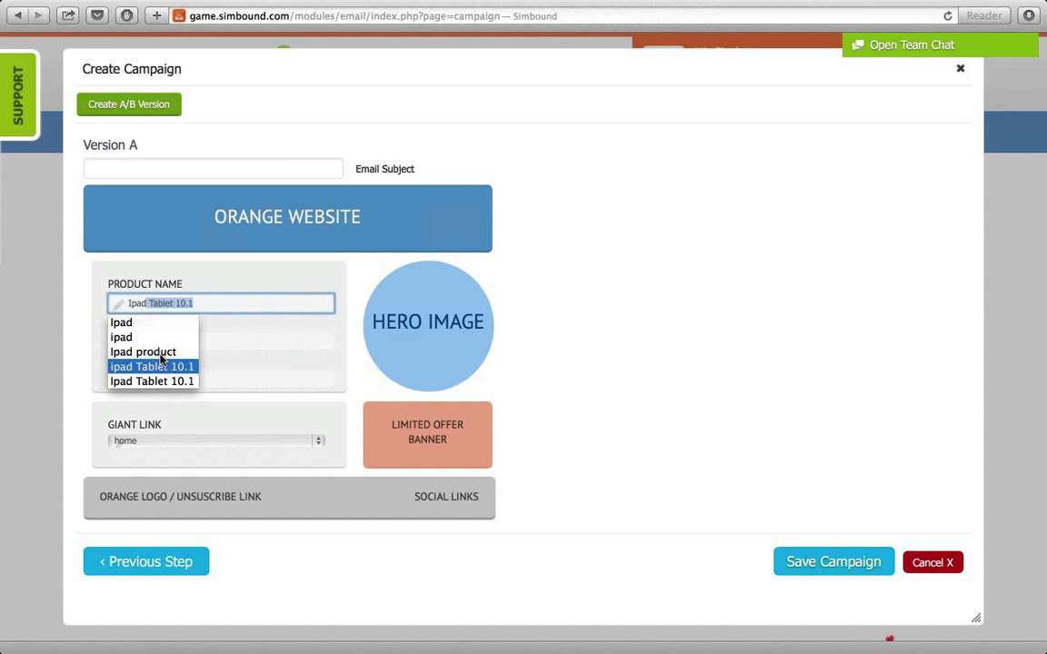
key(Up)
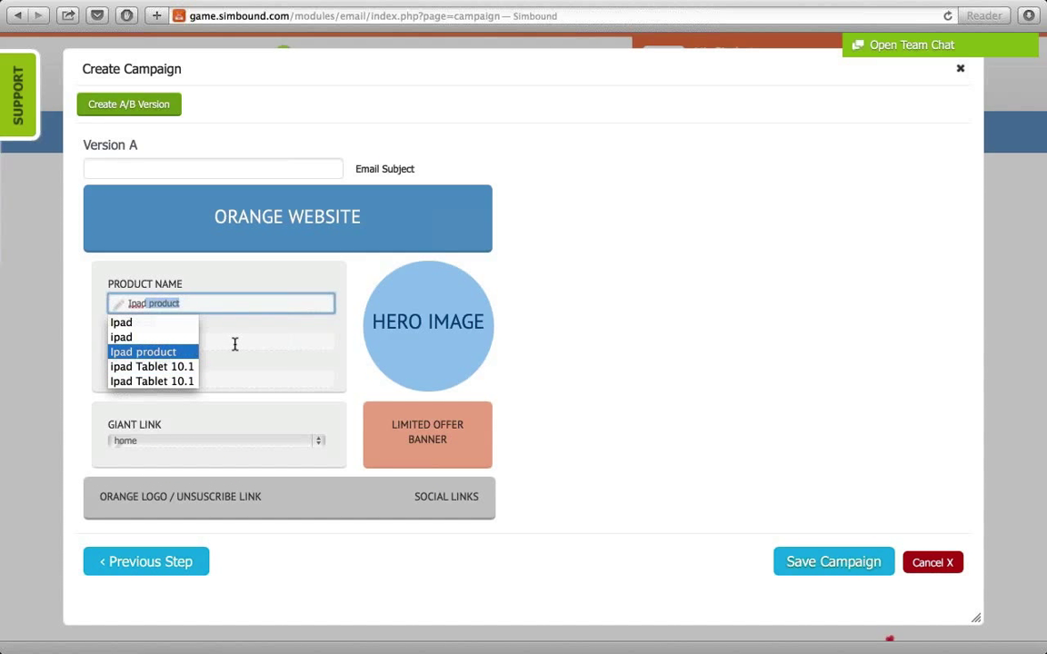
Enter features 'ipad' and description 'ipad is the best'
click(201, 341)
text(ipad)
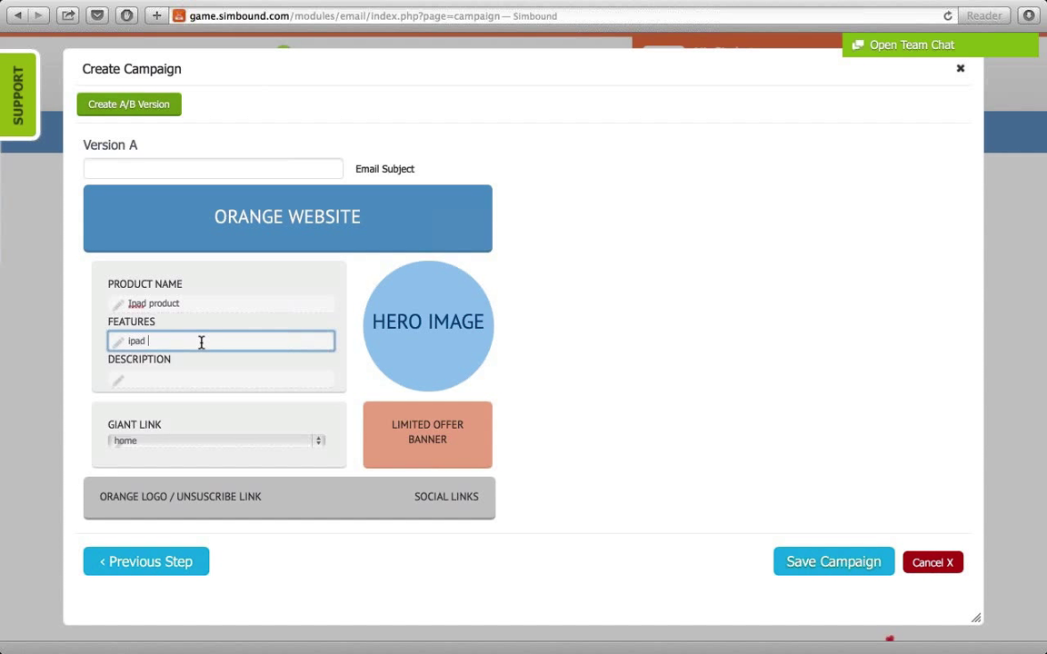
click(172, 384)
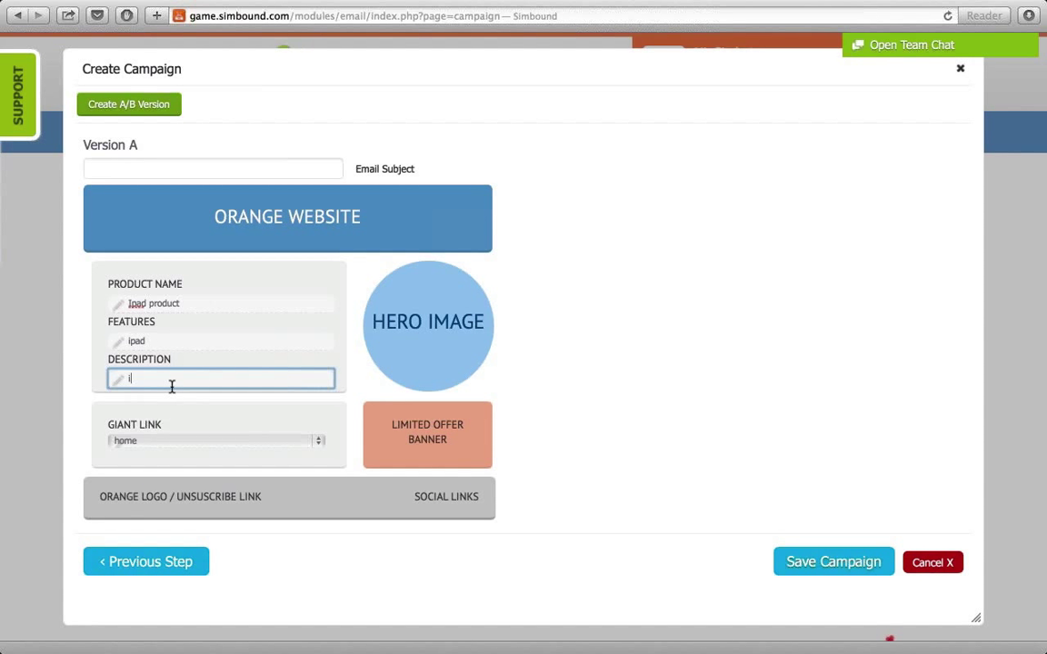
text(ipad is the best)
click(659, 531)
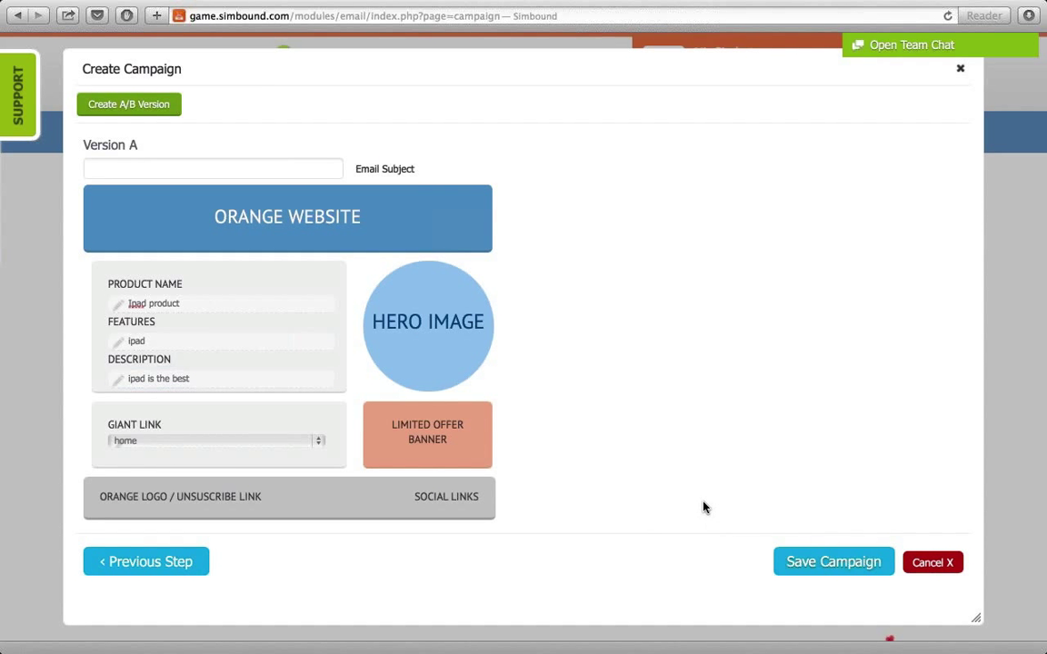
Set the email subject to 'Buy your Ipad' and save the campaign
click(143, 168)
text(Bu)
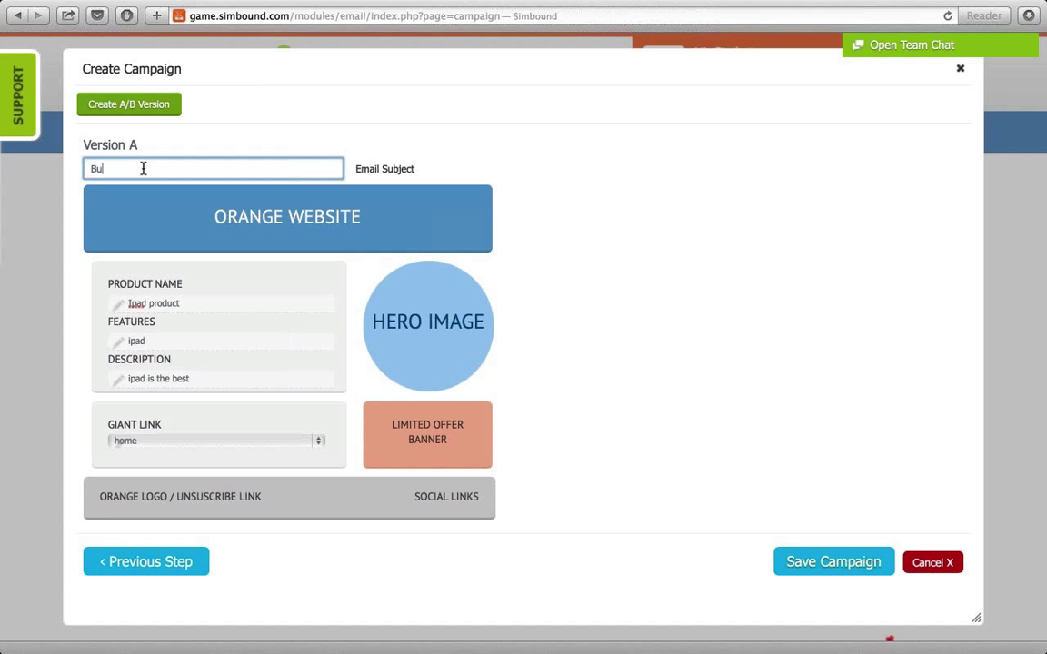
text(y your Ipad)
click(806, 558)
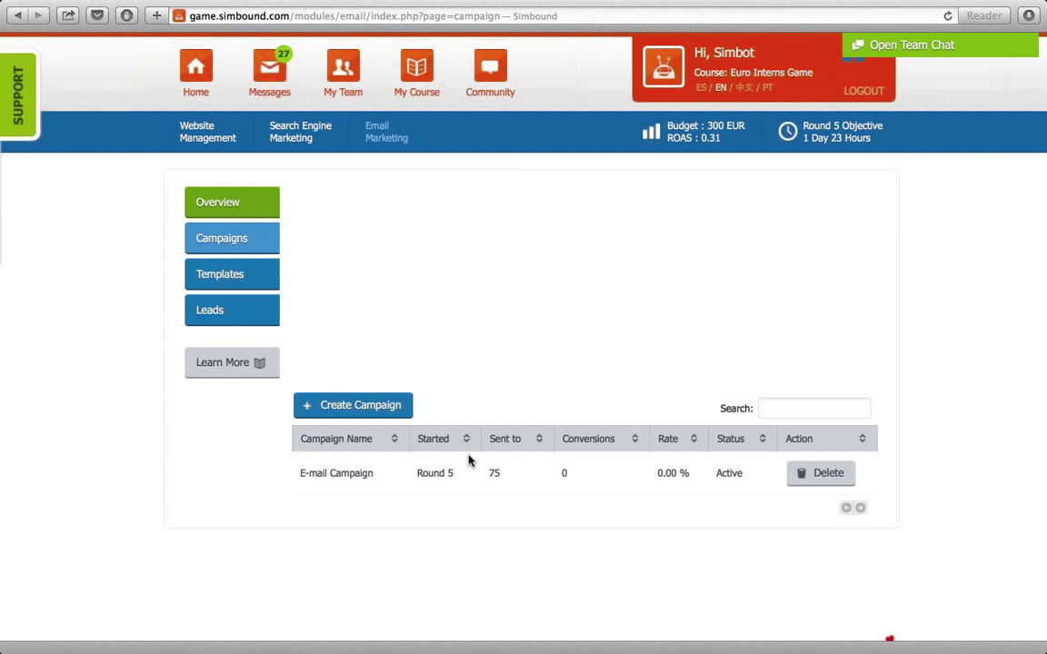
Preview the BUYER A template from the email Templates list, then close the preview
click(249, 277)
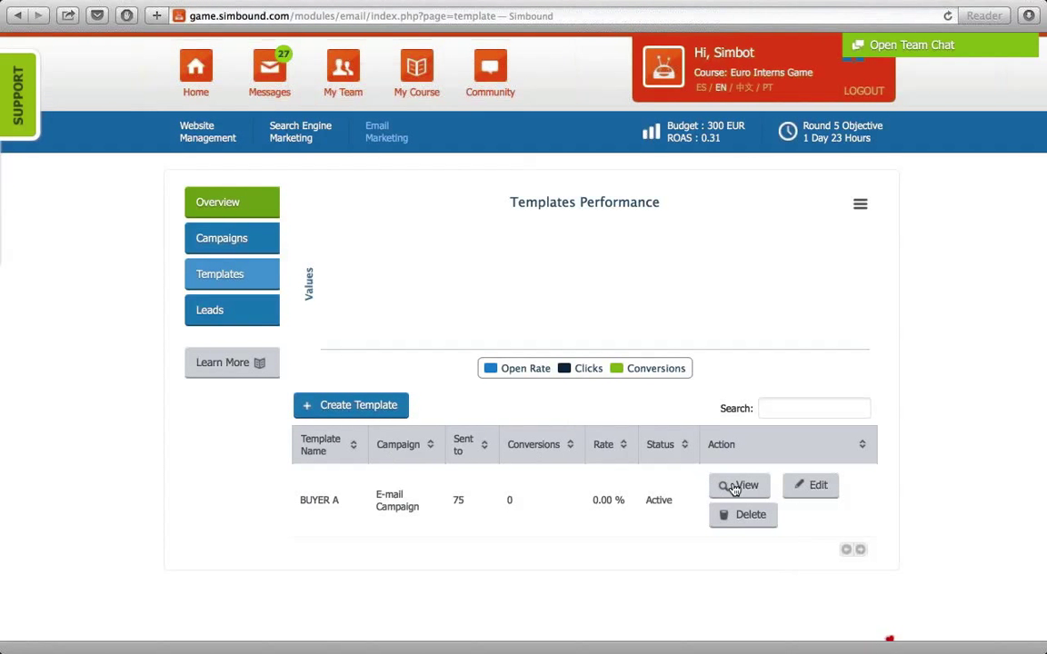
click(742, 488)
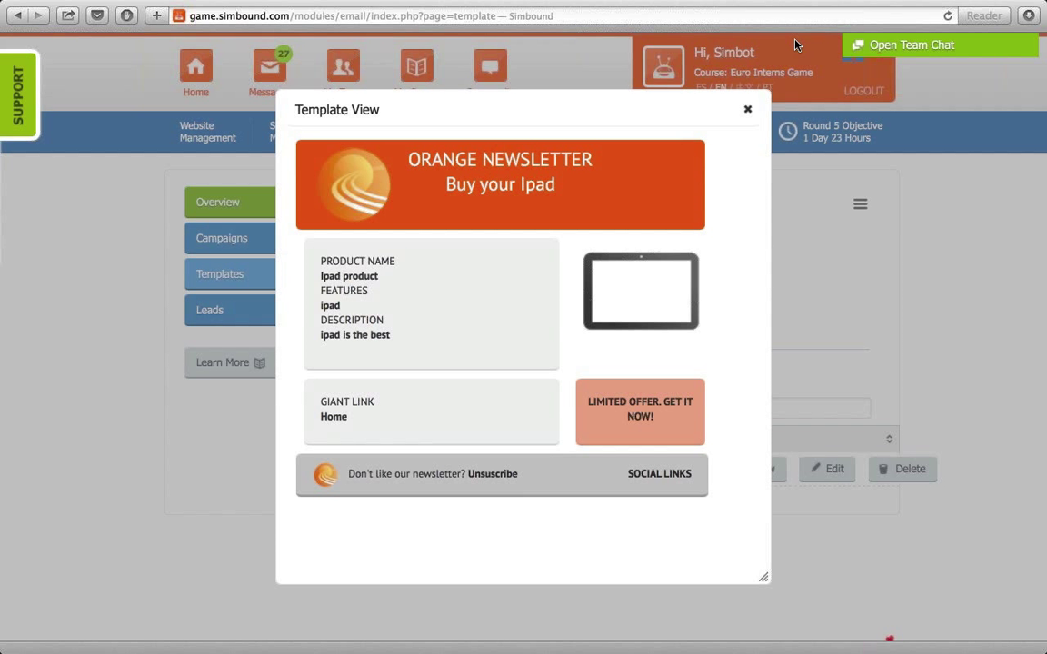
click(747, 110)
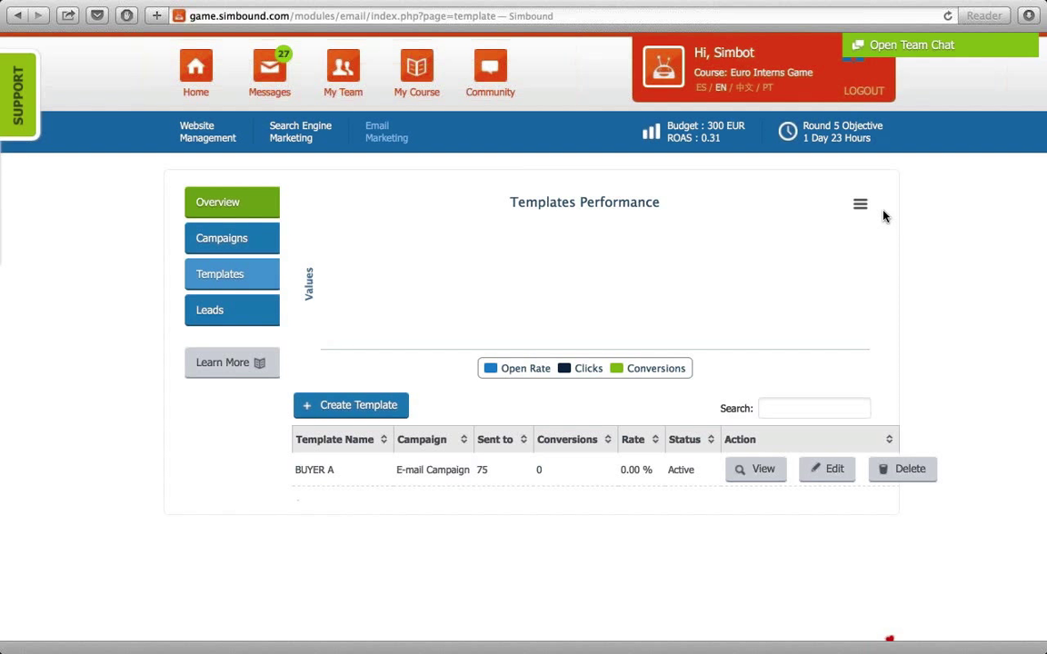
click(853, 69)
Switch to the Instructor account and open the Demo Game statistics comparing team value/cost
click(600, 250)
scroll(537, 340, down, 5)
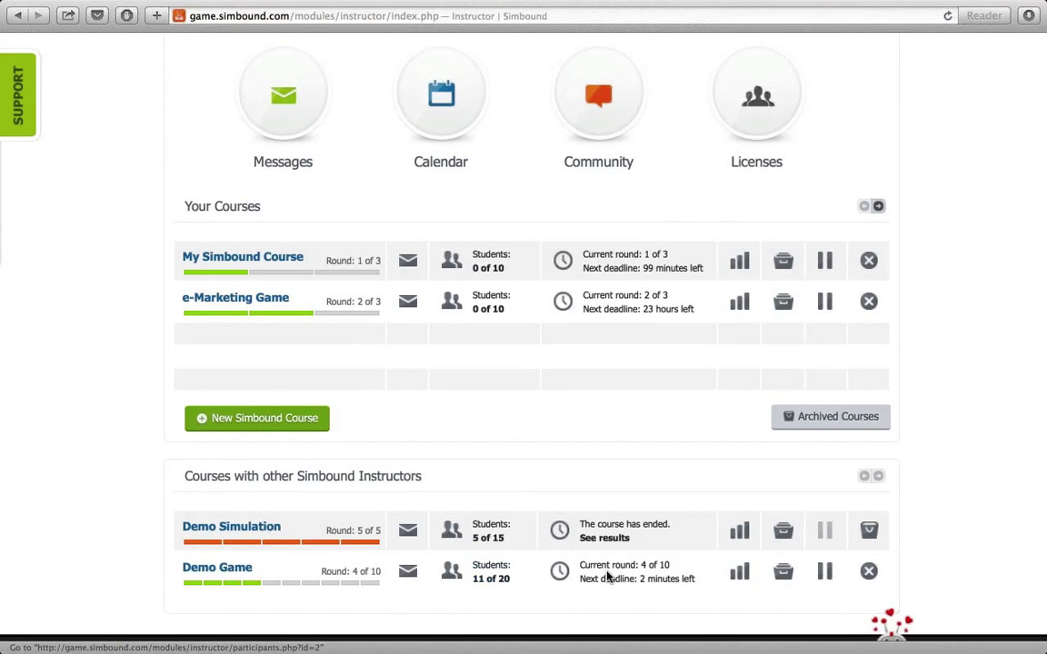
click(736, 575)
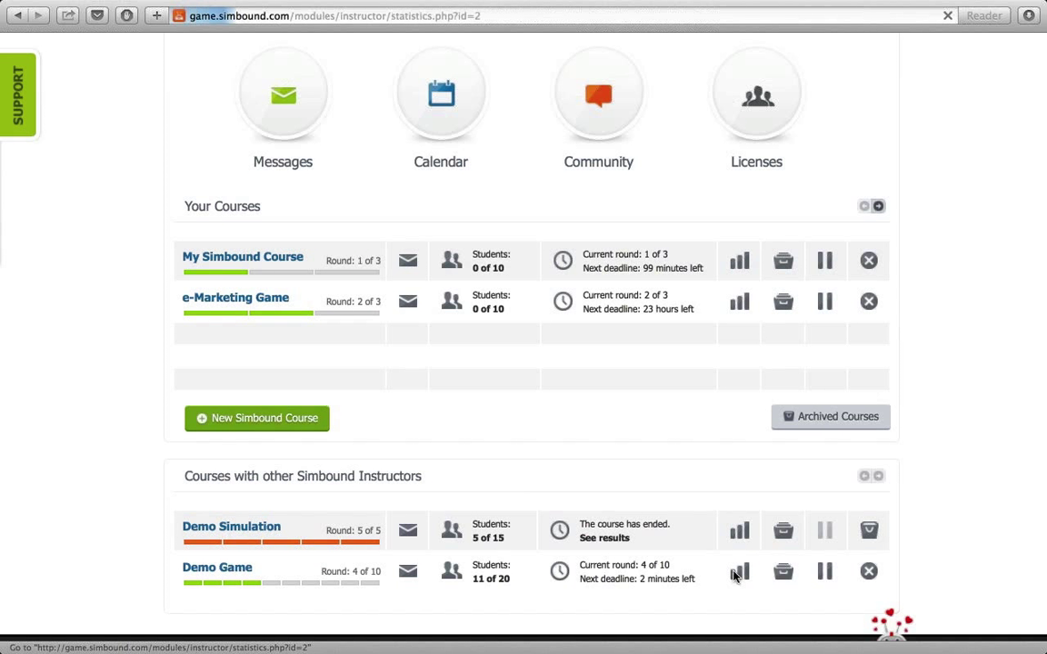
scroll(582, 507, down, 1)
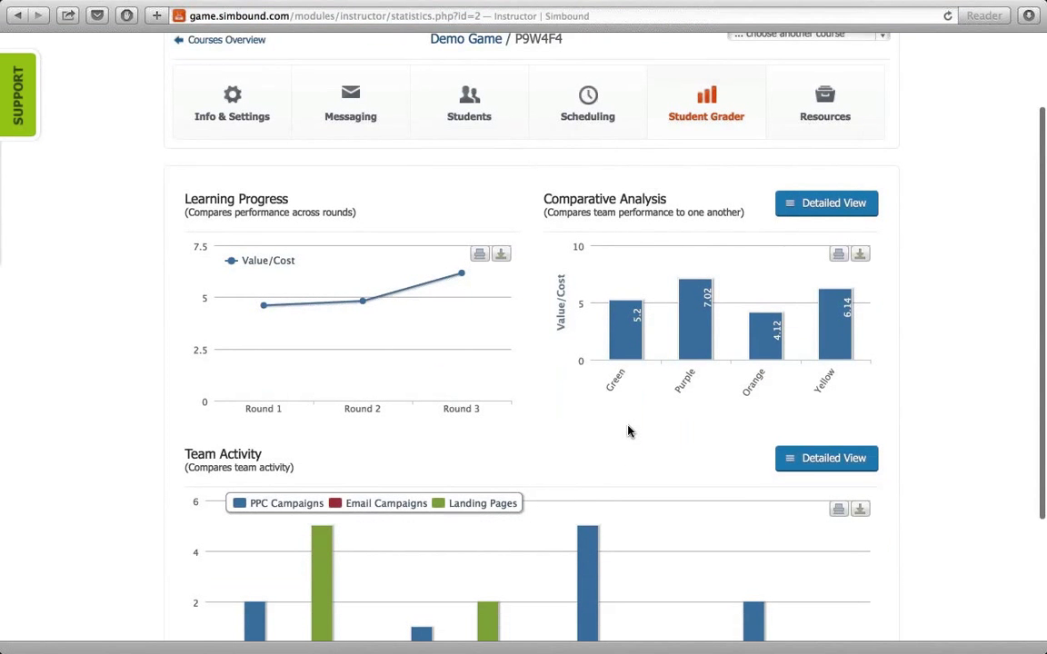
scroll(618, 416, down, 2)
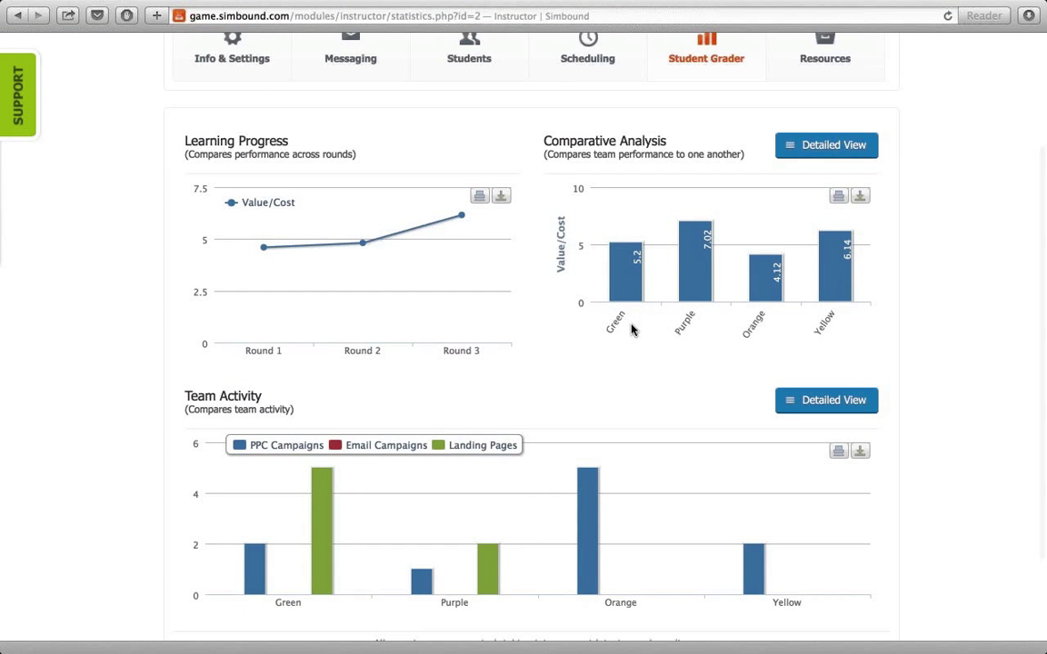
scroll(623, 350, down, 3)
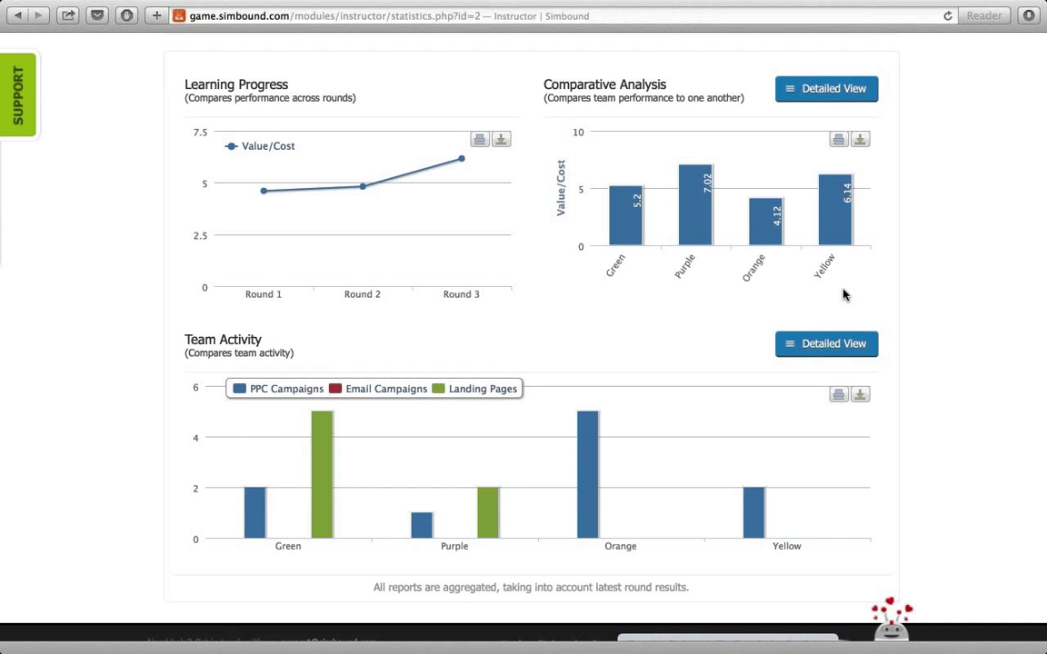
View the Demo Game team rankings by engagement, reach and profitability, then return to Courses Overview
click(808, 346)
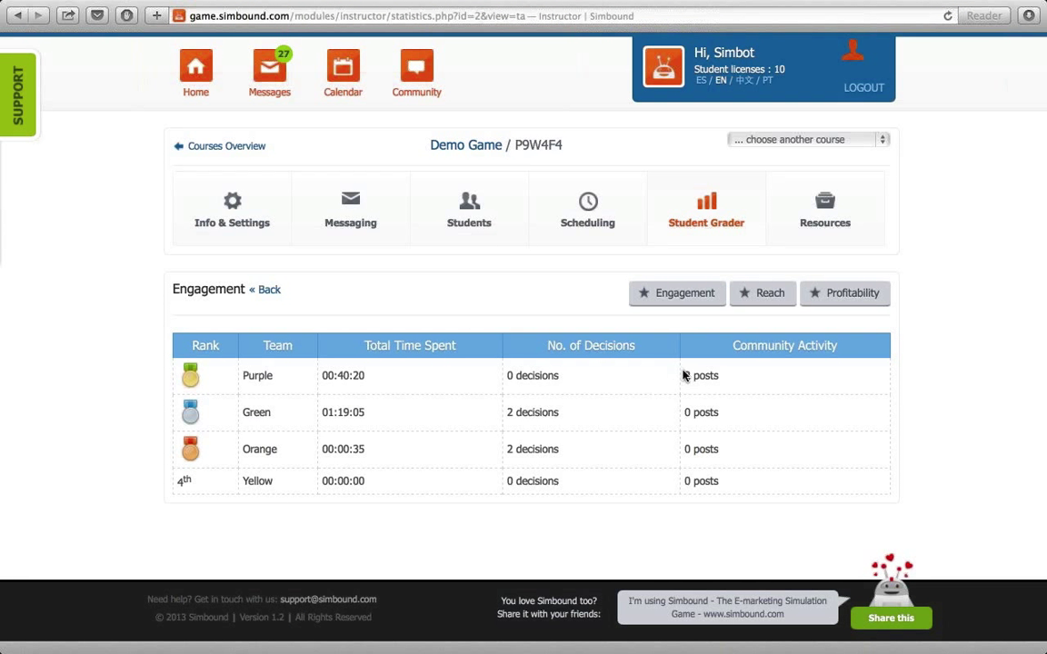
click(772, 294)
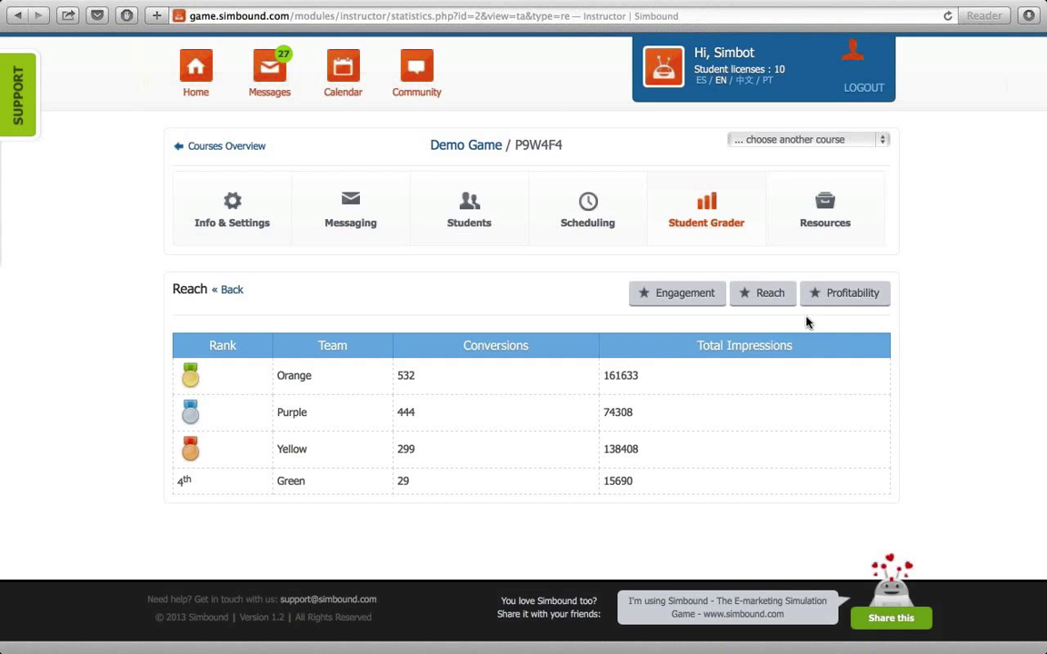
click(869, 292)
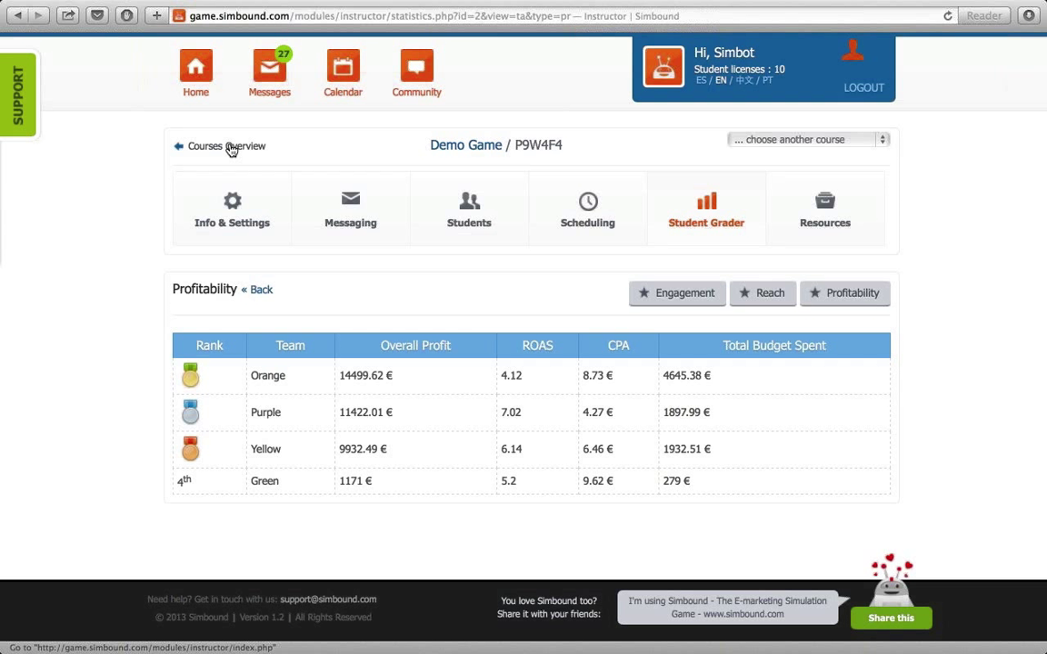
click(231, 149)
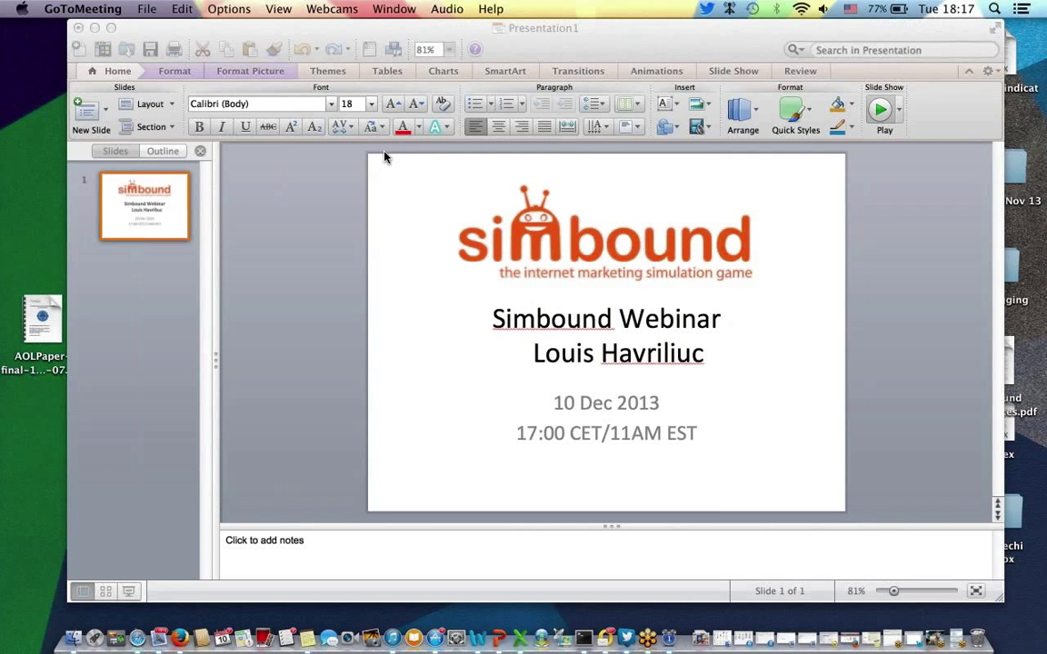
Bring Safari back and scroll through the instructor dashboard's course list
click(137, 638)
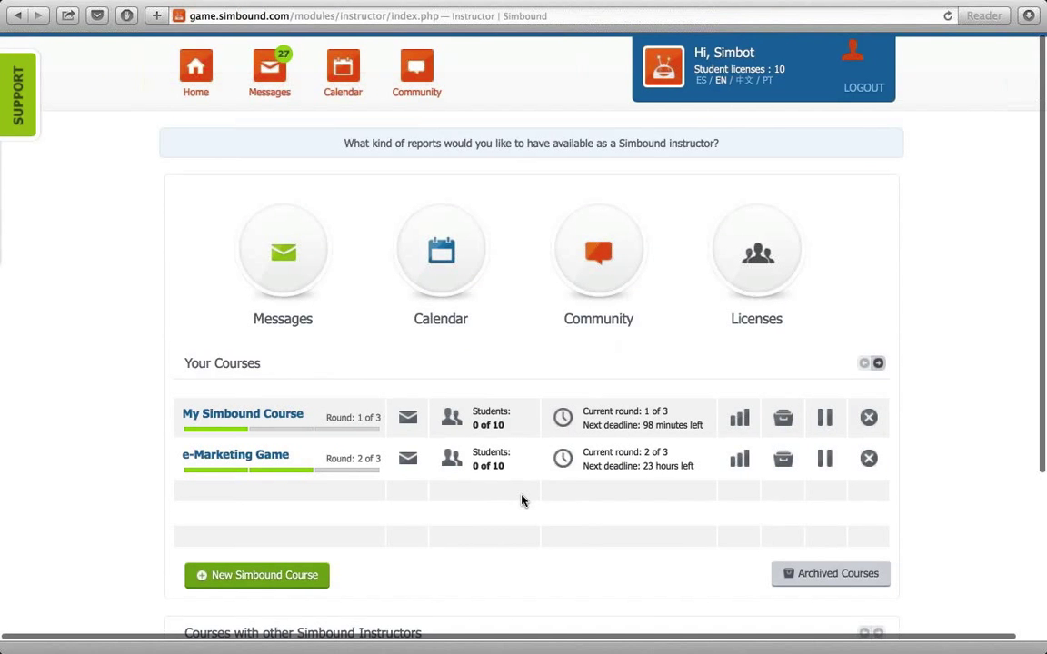
scroll(522, 500, down, 5)
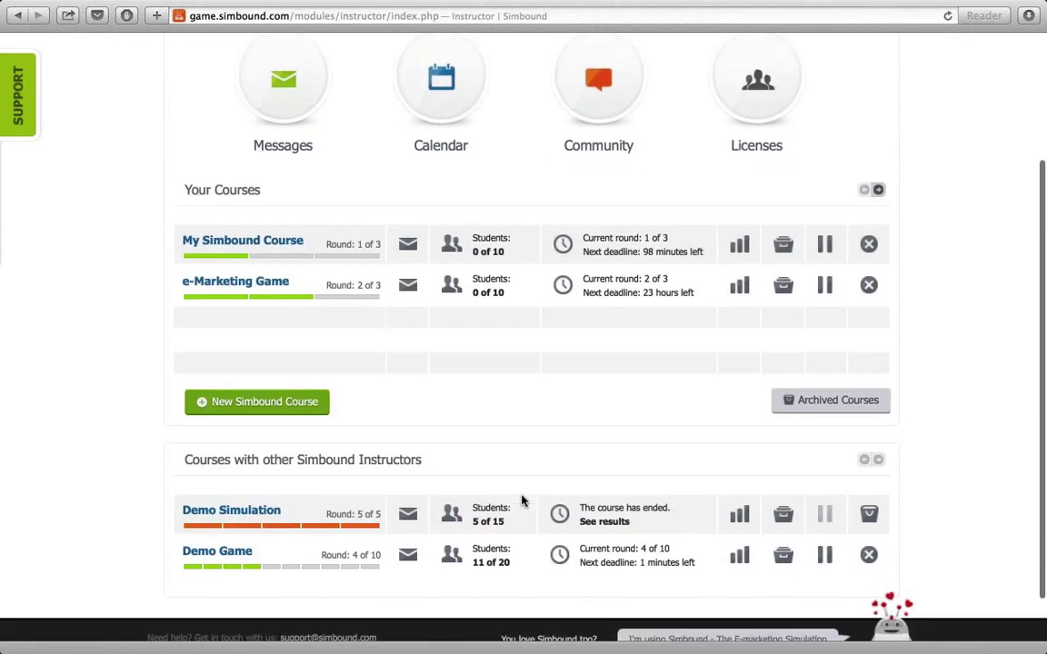
scroll(521, 500, up, 5)
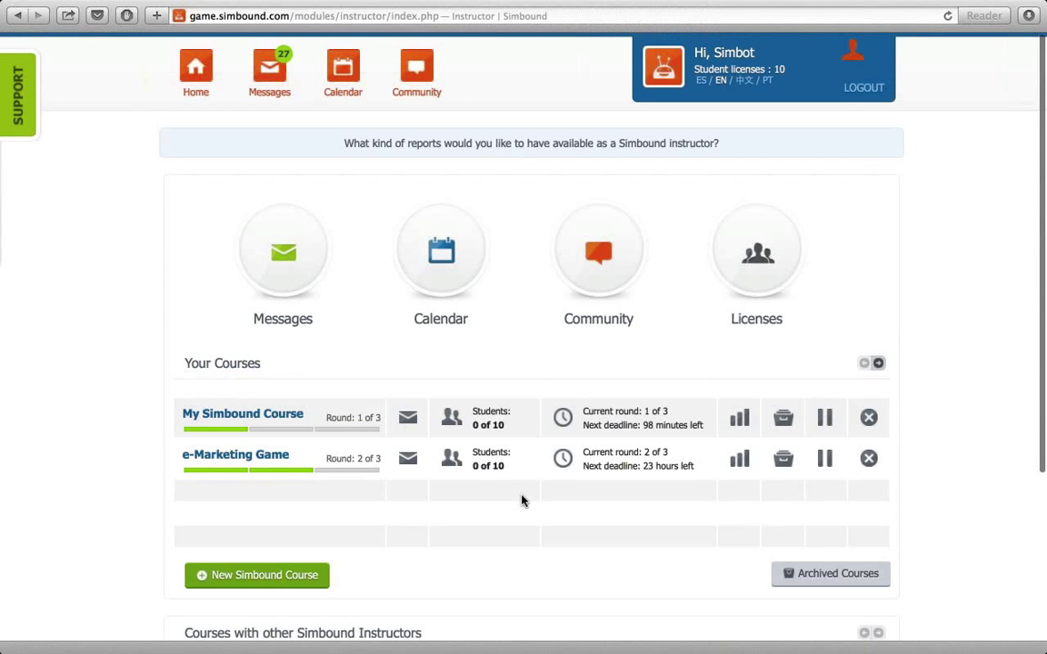